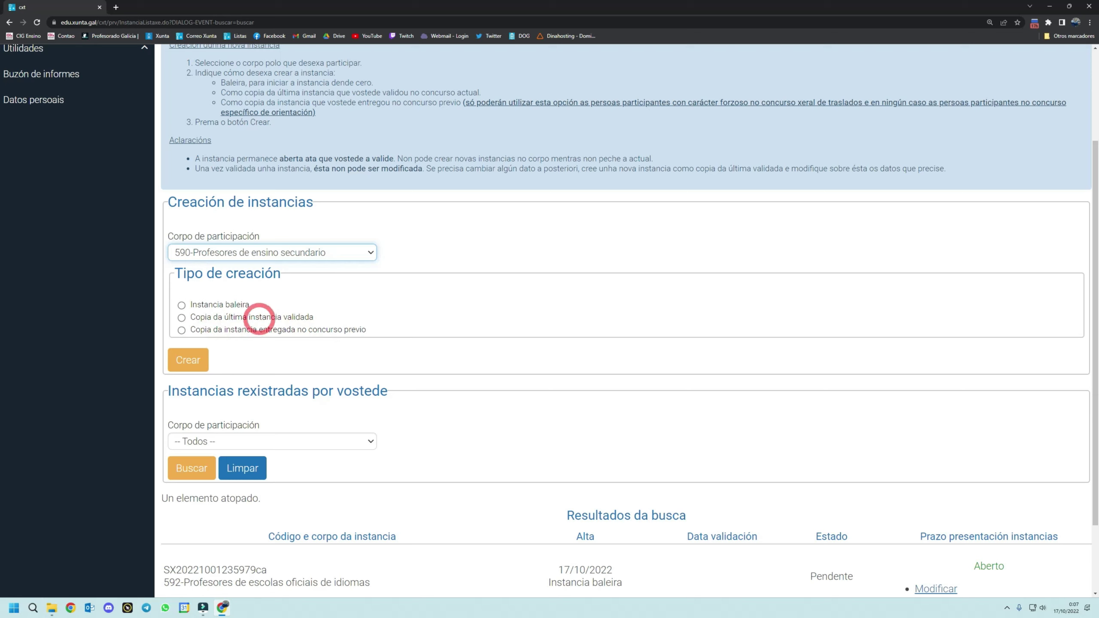
- Create a blank instance (Instancia baleira) for 590-Profesores de ensino secundario
left_click(181, 305)
left_click(189, 368)
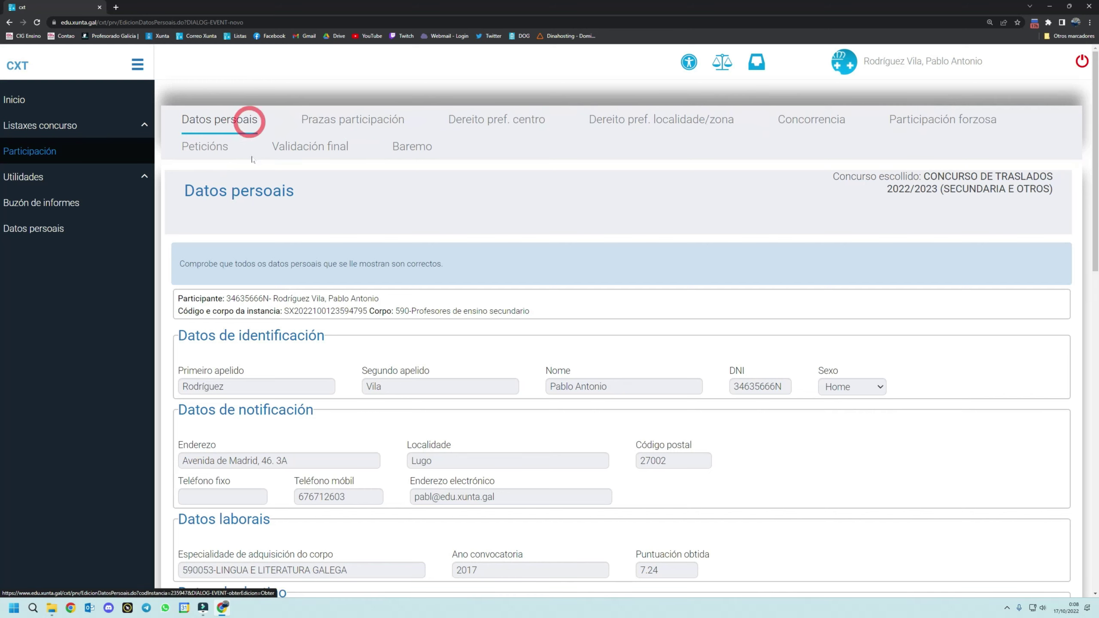
scroll(351, 402, "down", 3)
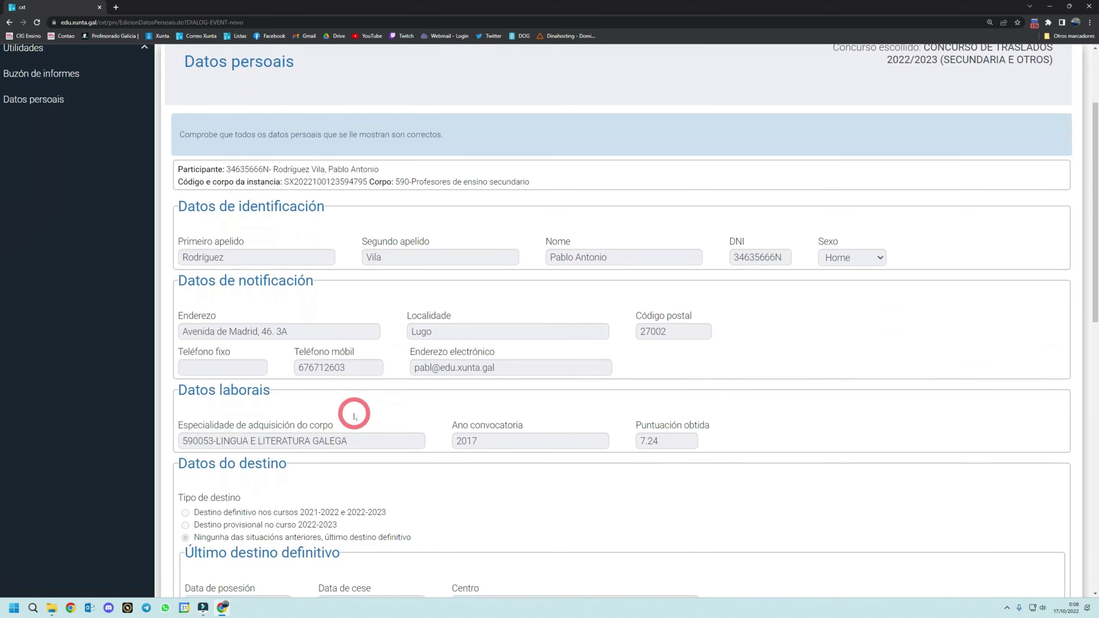
scroll(352, 416, "down", 2)
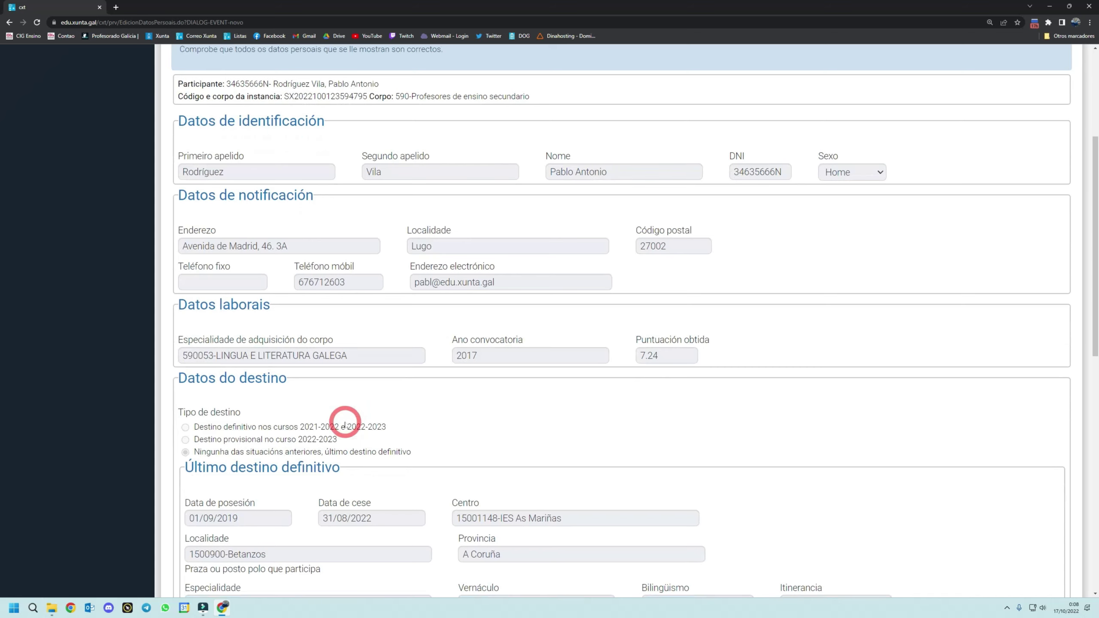
scroll(345, 422, "down", 3)
scroll(344, 423, "down", 3)
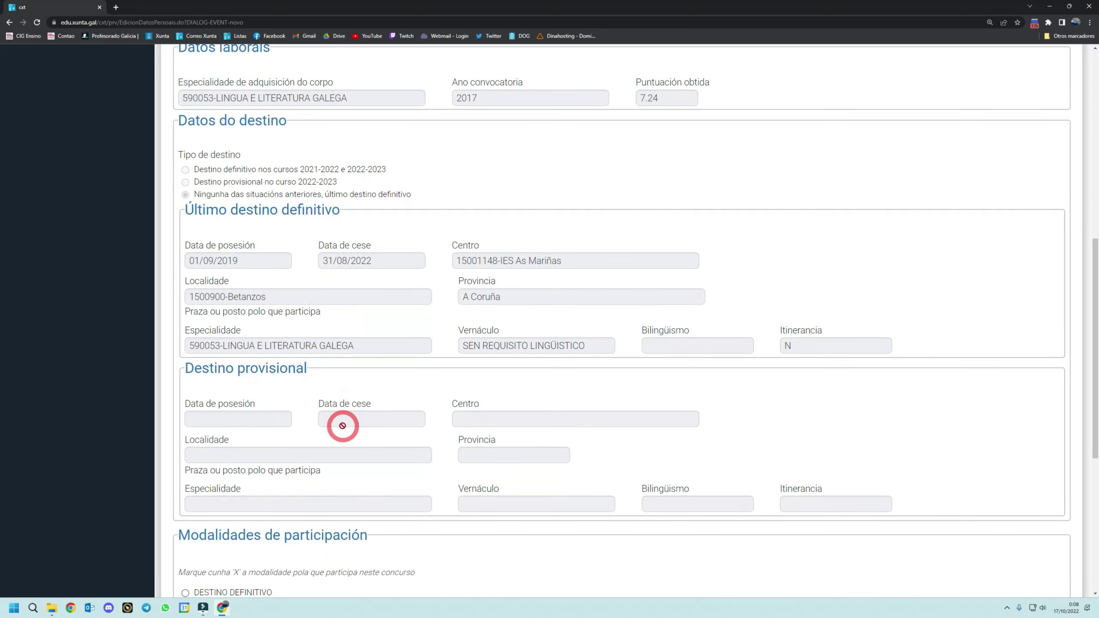
scroll(342, 426, "down", 1)
scroll(342, 428, "down", 1)
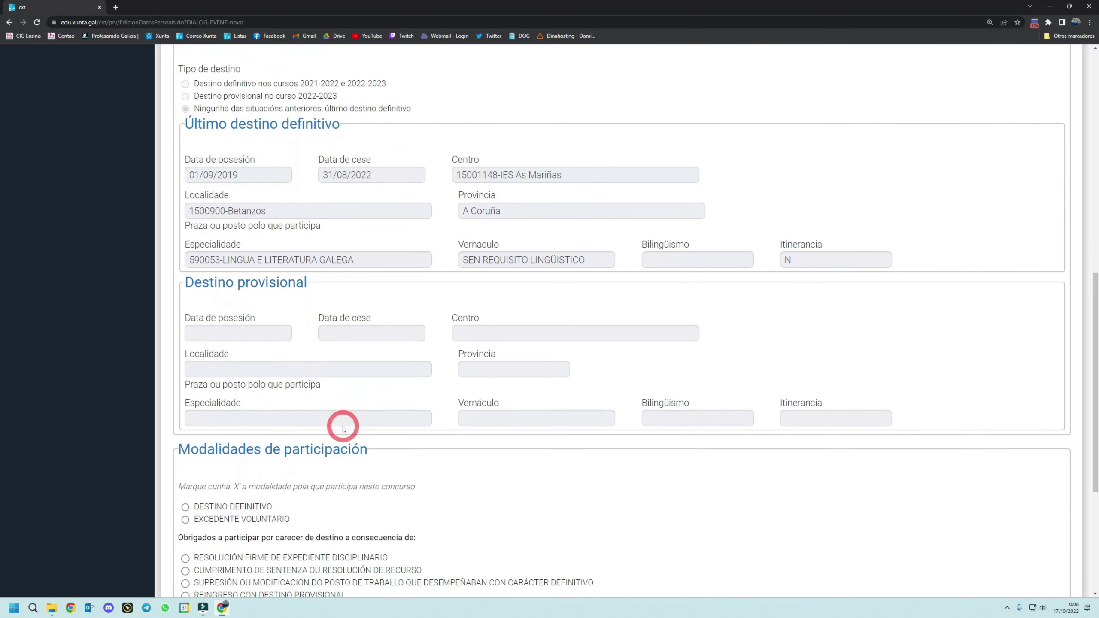
scroll(342, 428, "down", 2)
scroll(343, 429, "down", 3)
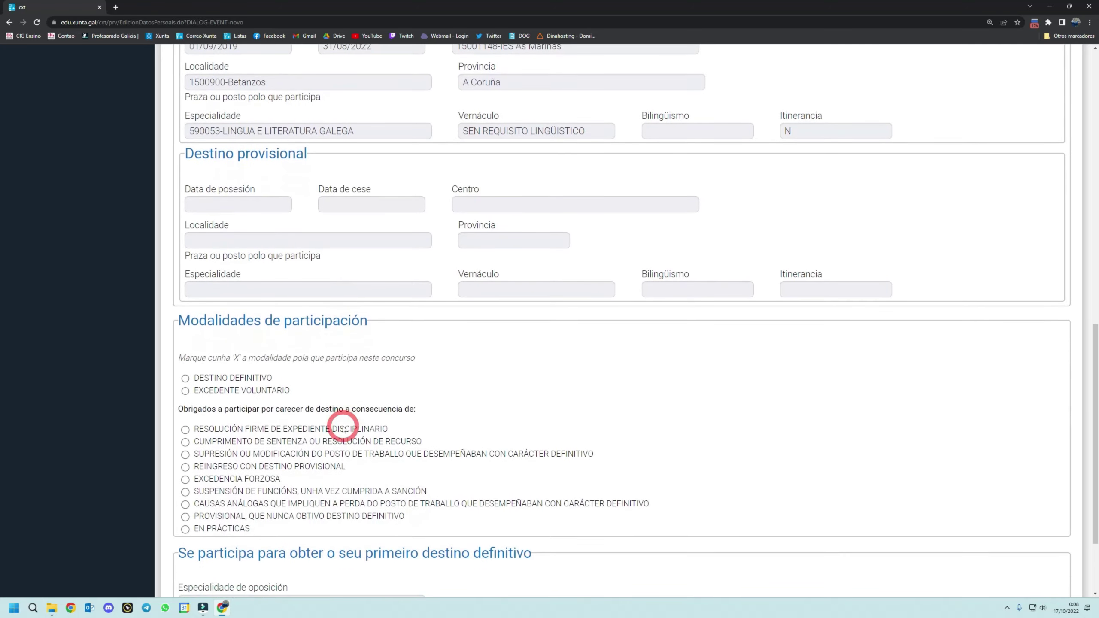
scroll(342, 430, "down", 1)
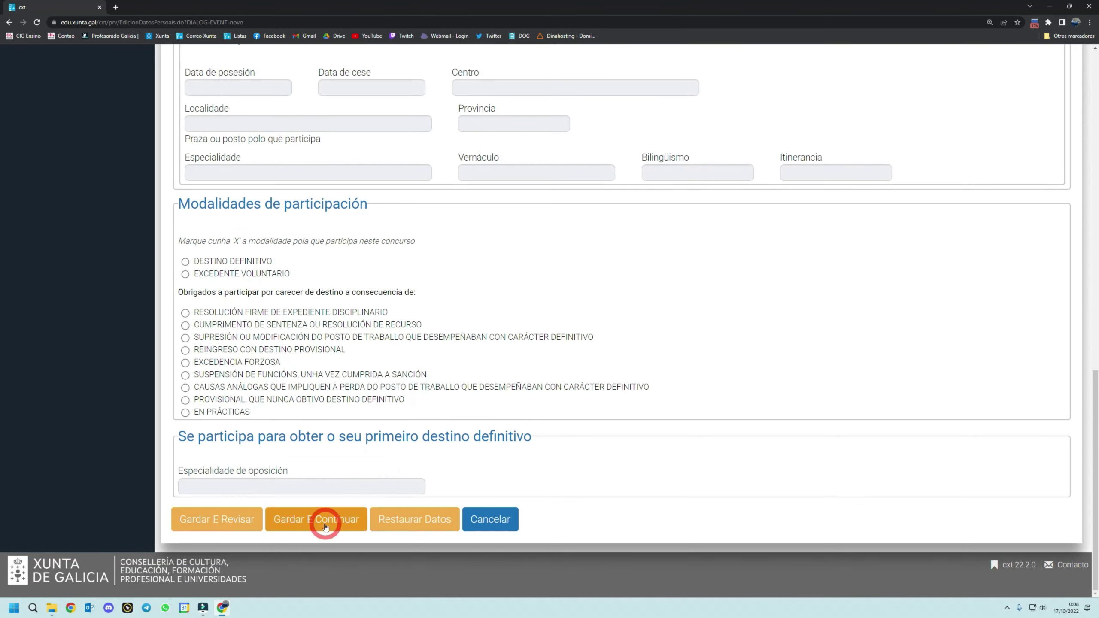
- Save the personal data and set 590053-LINGUA E LITERATURA GALEGA as placement type 01
left_click(336, 519)
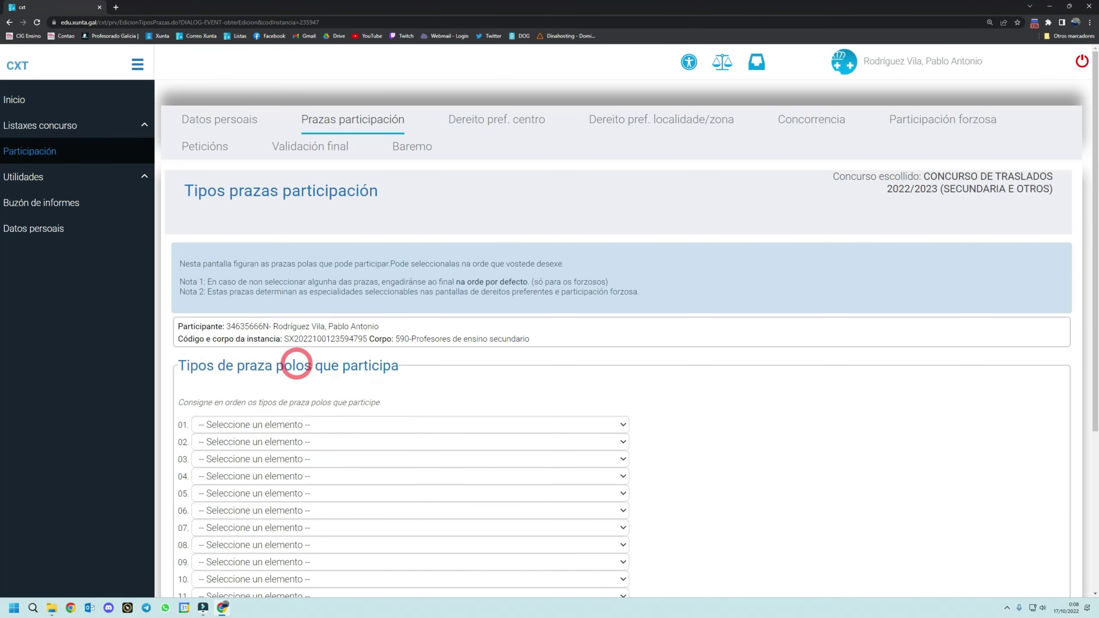
scroll(263, 415, "down", 1)
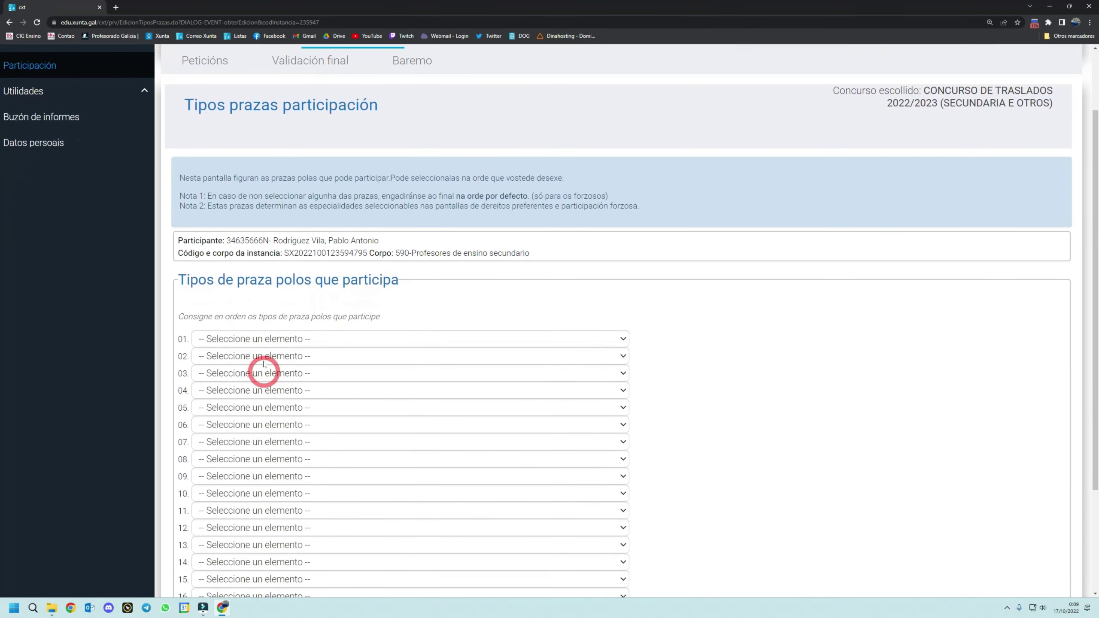
left_click(281, 340)
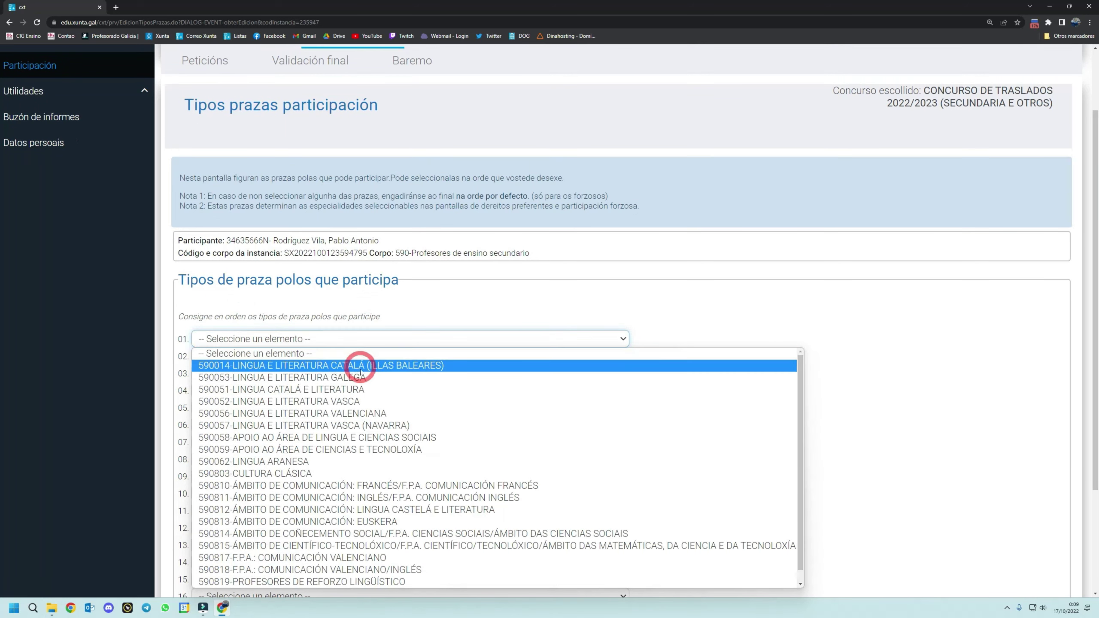
left_click(390, 376)
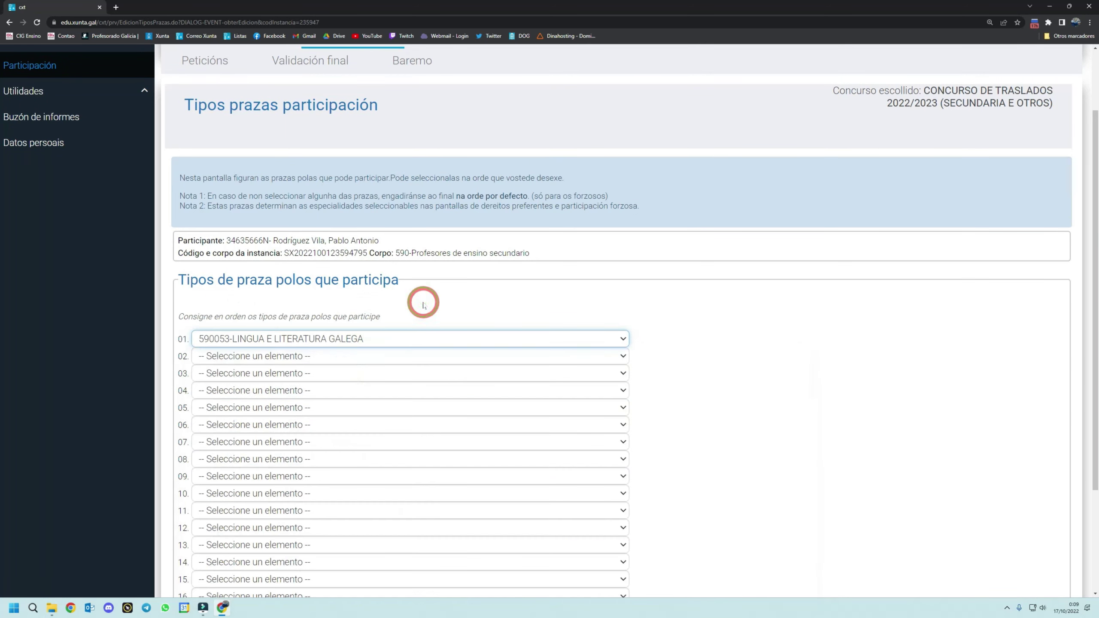
scroll(678, 337, "down", 3)
left_click(296, 523)
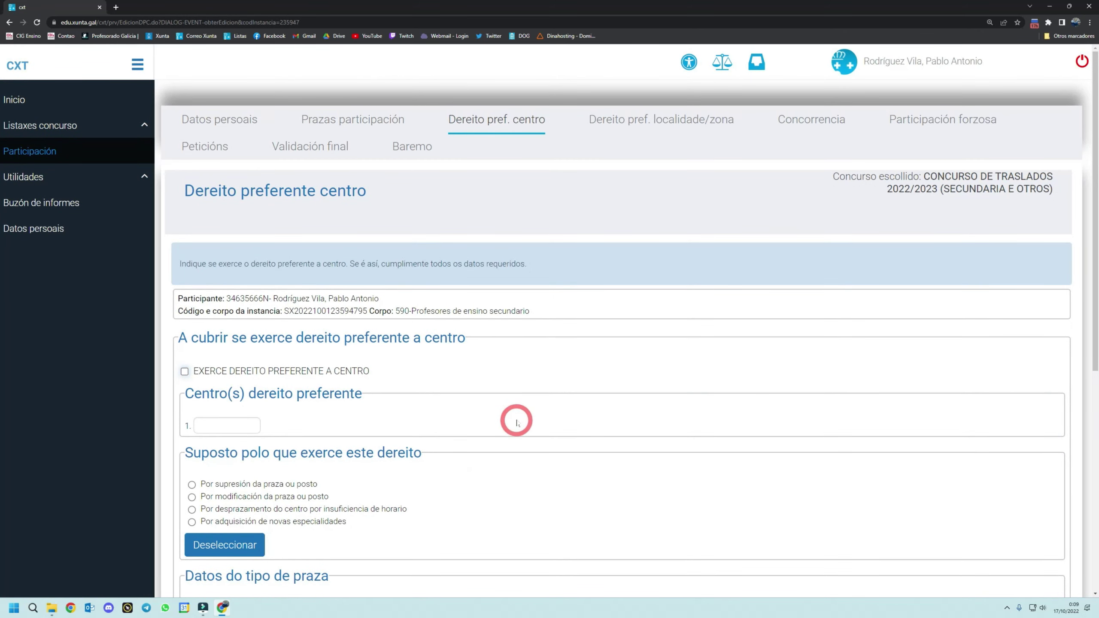
- Go to the Dereito preferente localidade/zona page and review it, claiming no preferential right
scroll(516, 420, "down", 4)
scroll(508, 406, "up", 4)
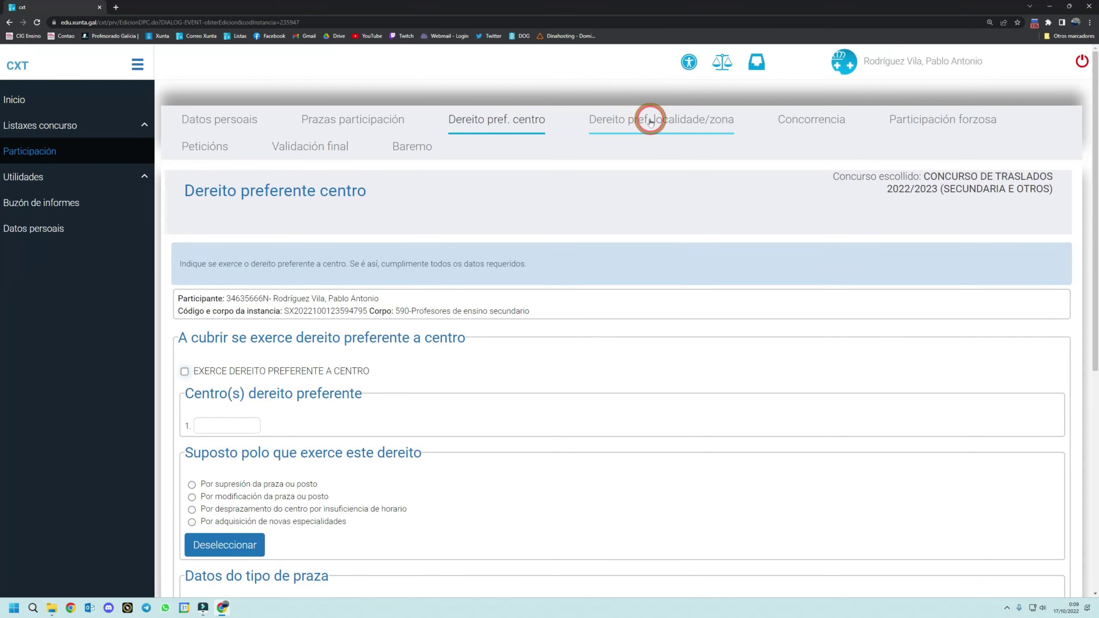
left_click(650, 121)
scroll(481, 325, "down", 5)
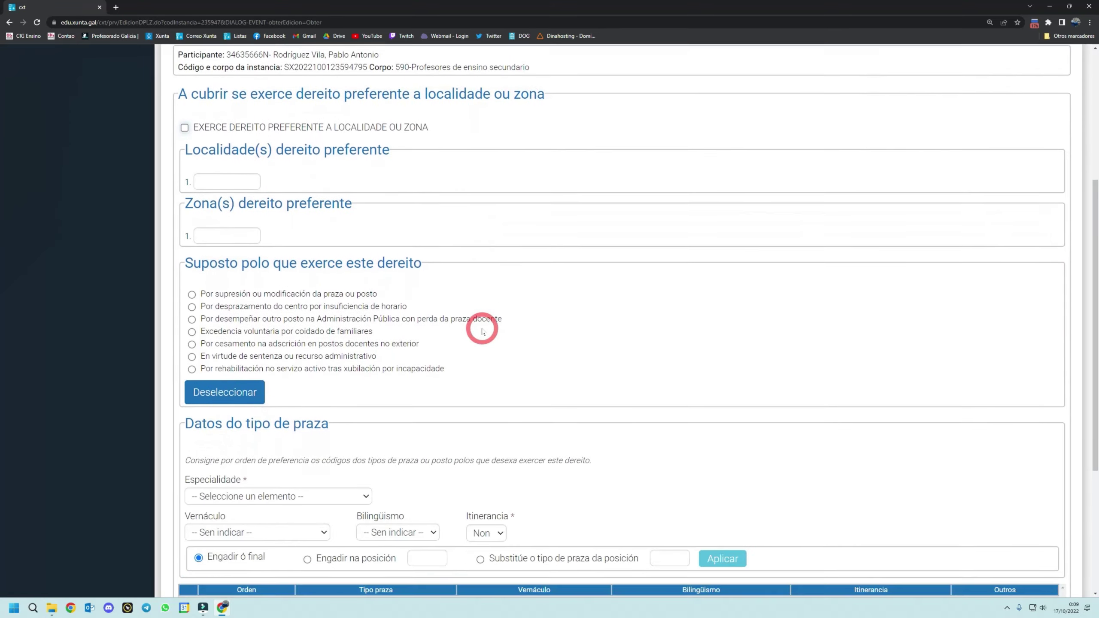
scroll(482, 331, "up", 6)
scroll(482, 331, "up", 1)
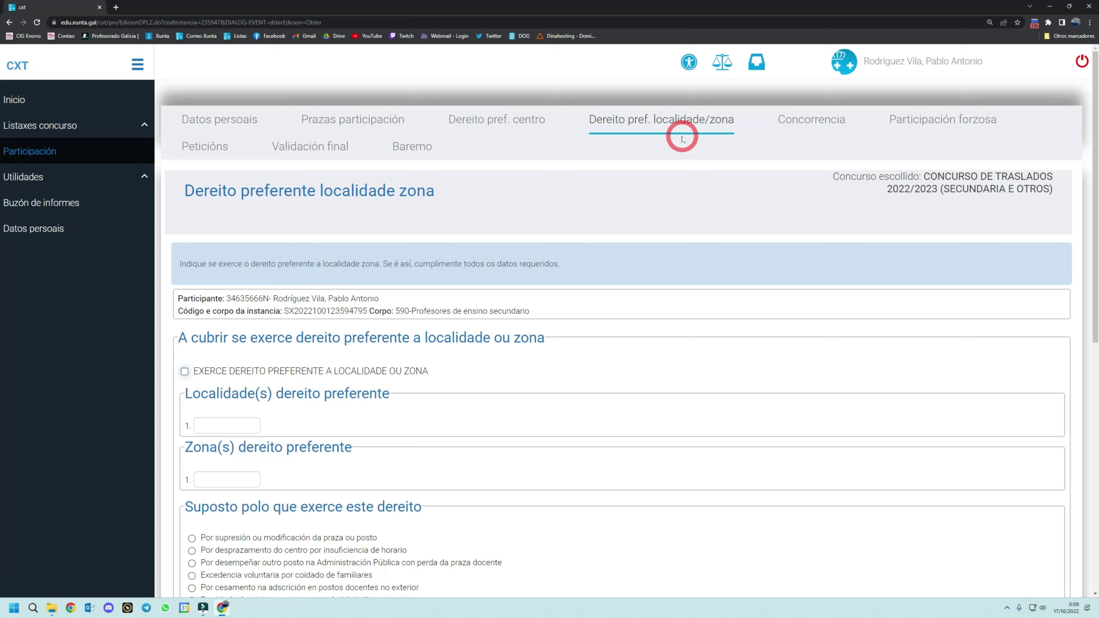
- Leave Concorrencia empty and continue to the Participación forzosa page, reviewing its fields
left_click(823, 126)
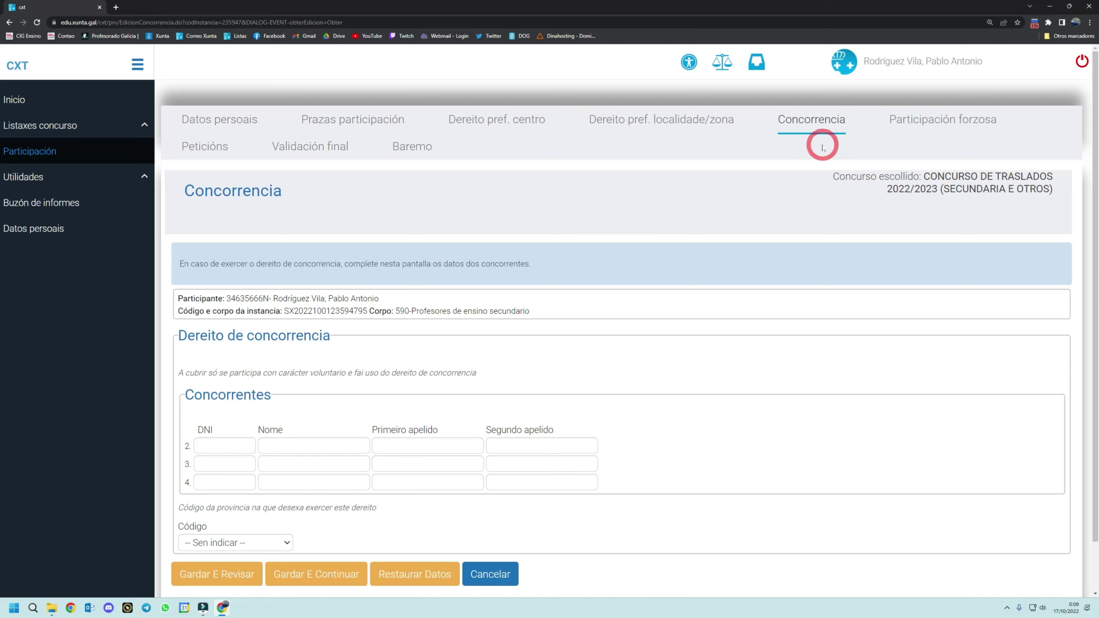
left_click(314, 577)
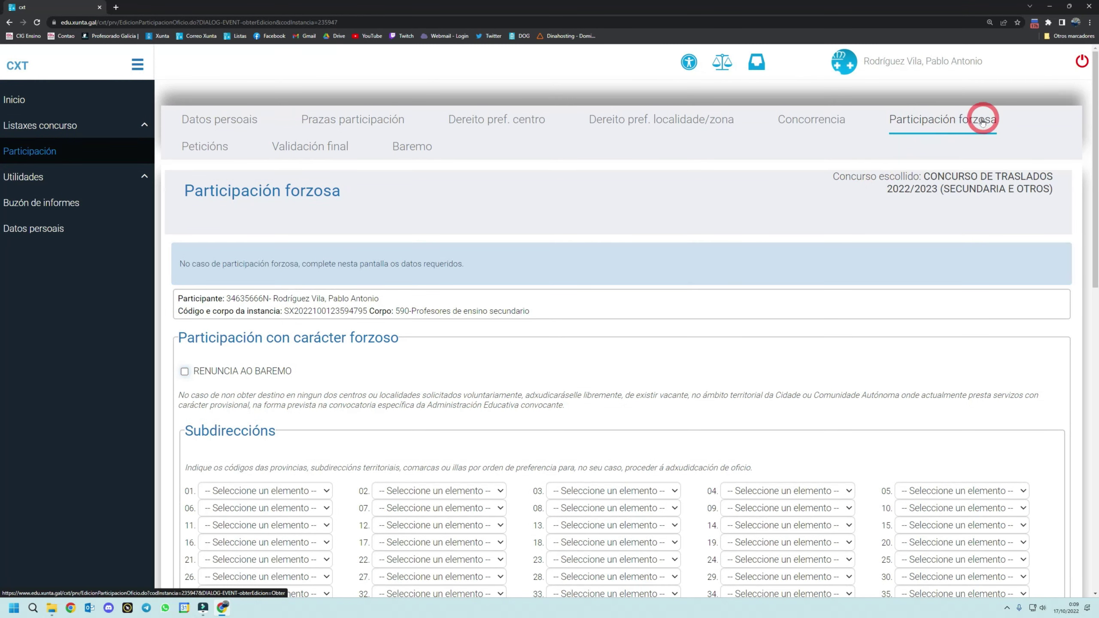
scroll(272, 381, "down", 3)
scroll(272, 380, "down", 6)
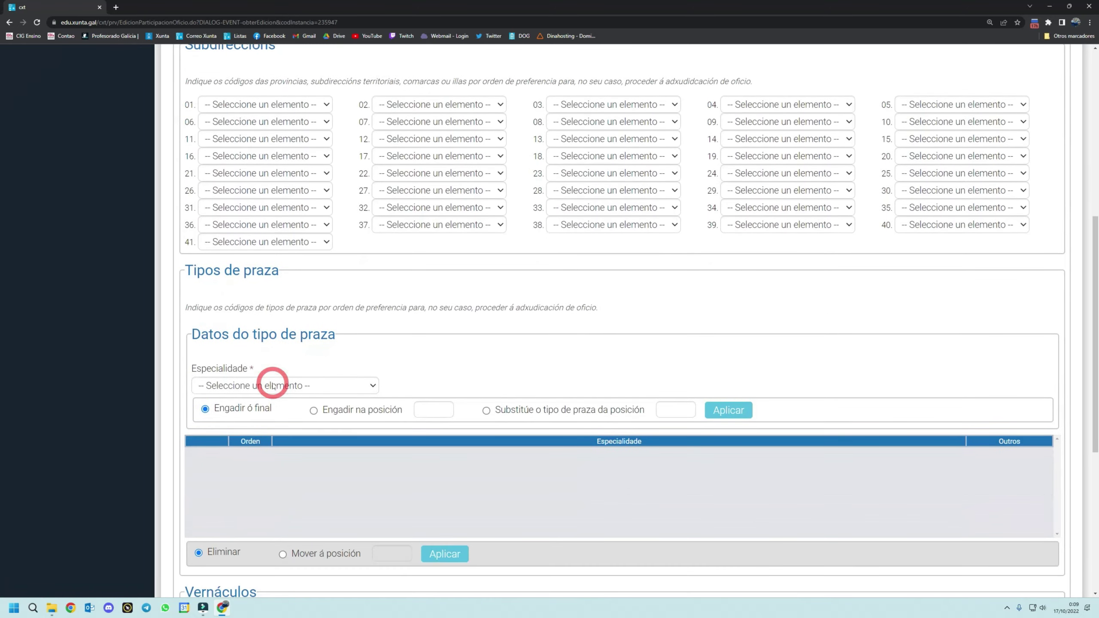
scroll(272, 385, "down", 7)
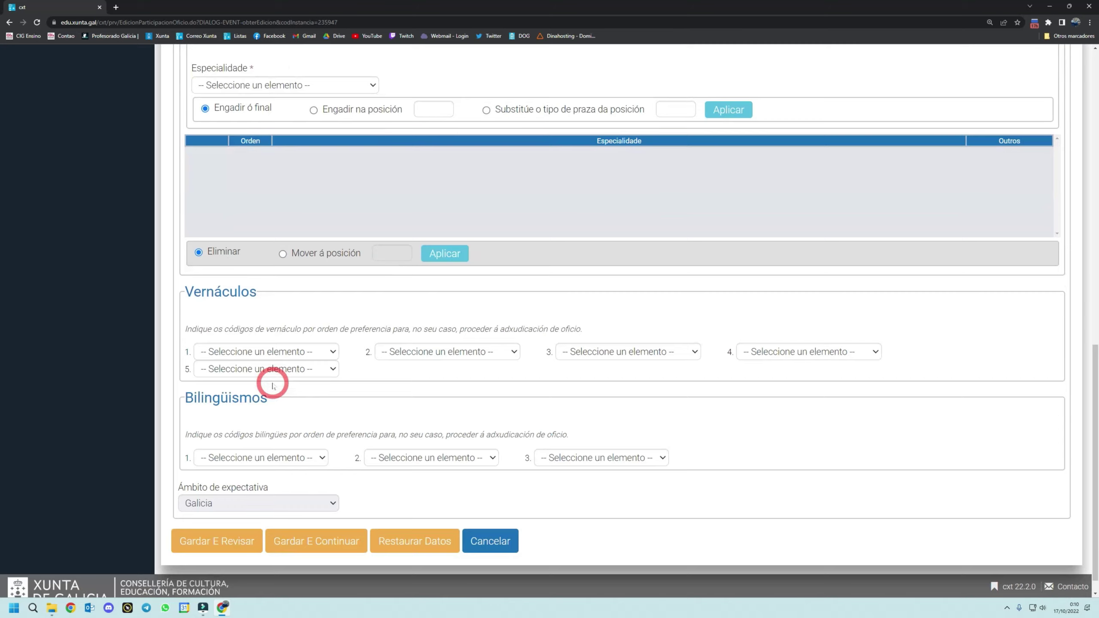
scroll(272, 385, "up", 8)
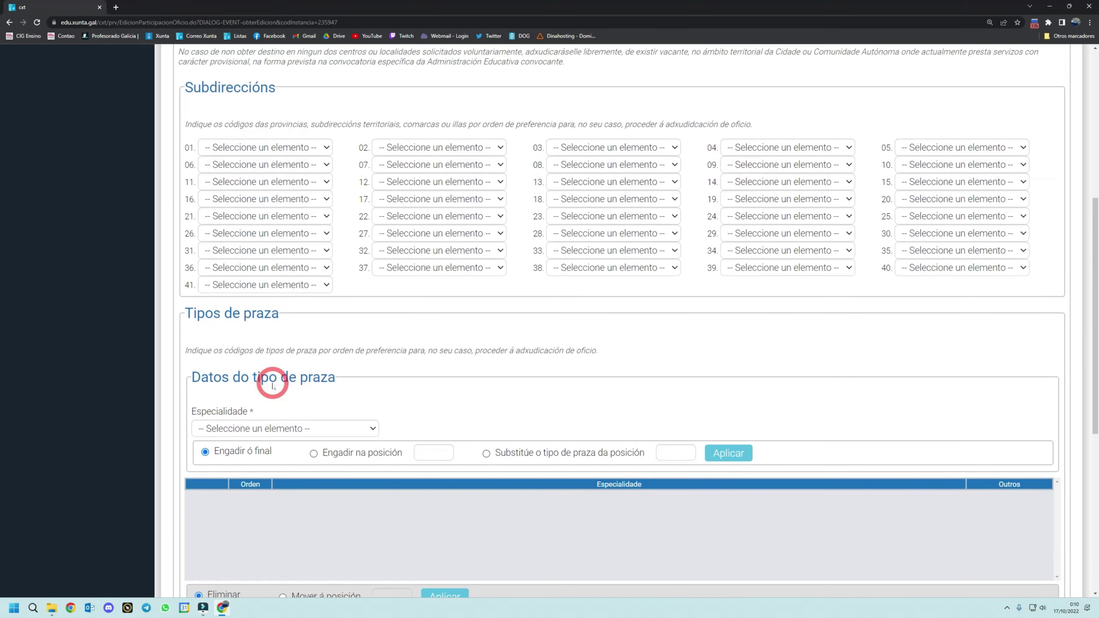
scroll(272, 381, "up", 4)
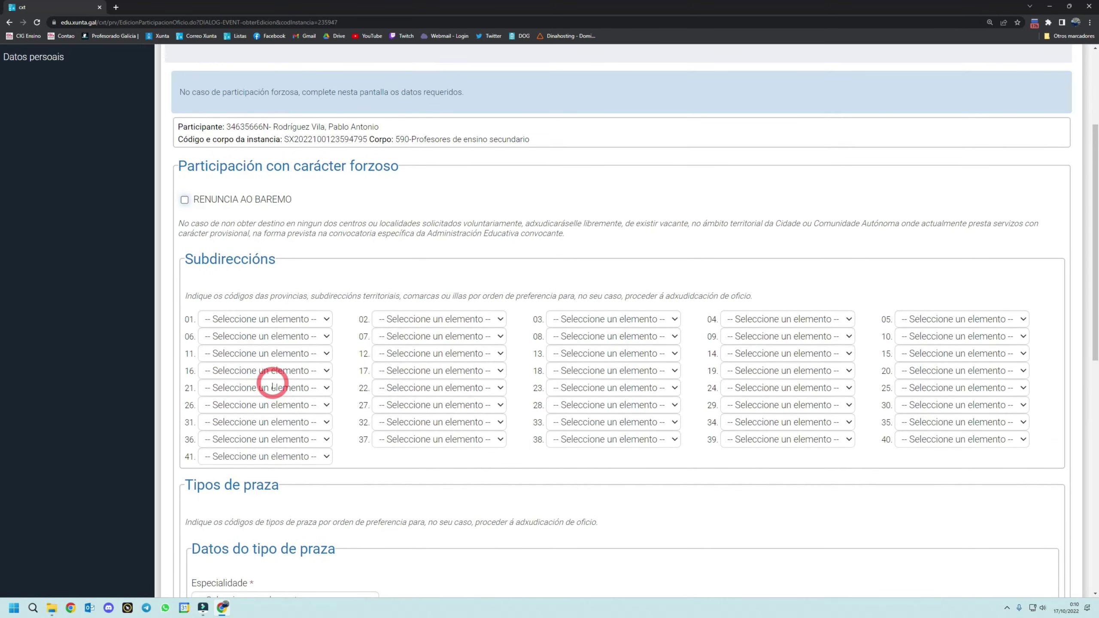
scroll(273, 385, "up", 4)
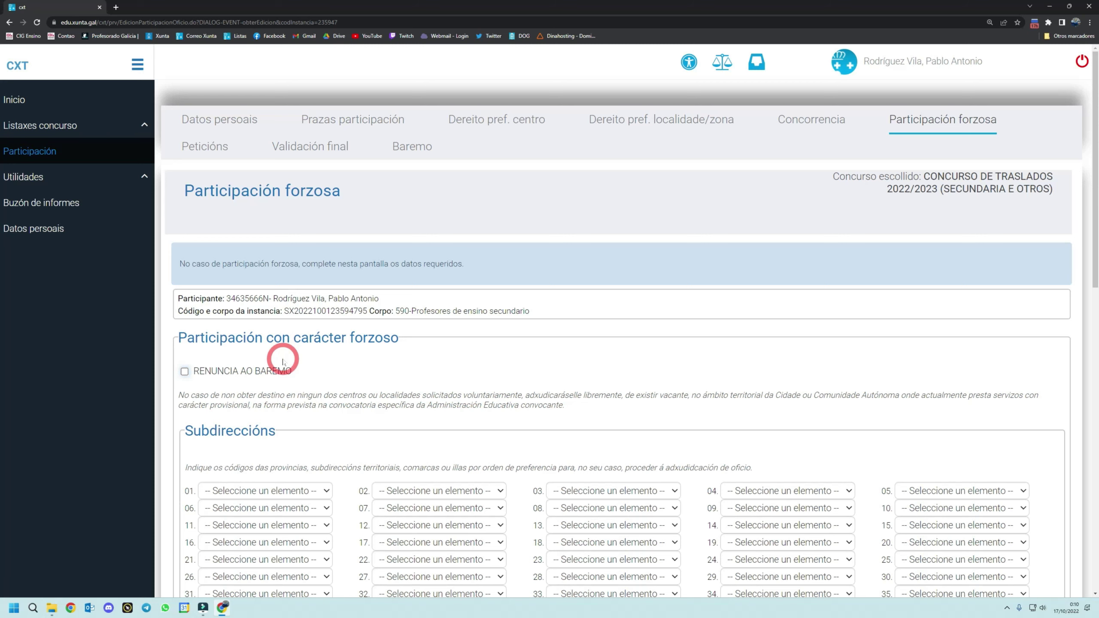
- Set subdirections LUGO, A CORUÑA, OURENSE, PONTEVEDRA and choose RENUNCIA AO BAREMO
scroll(282, 361, "down", 3)
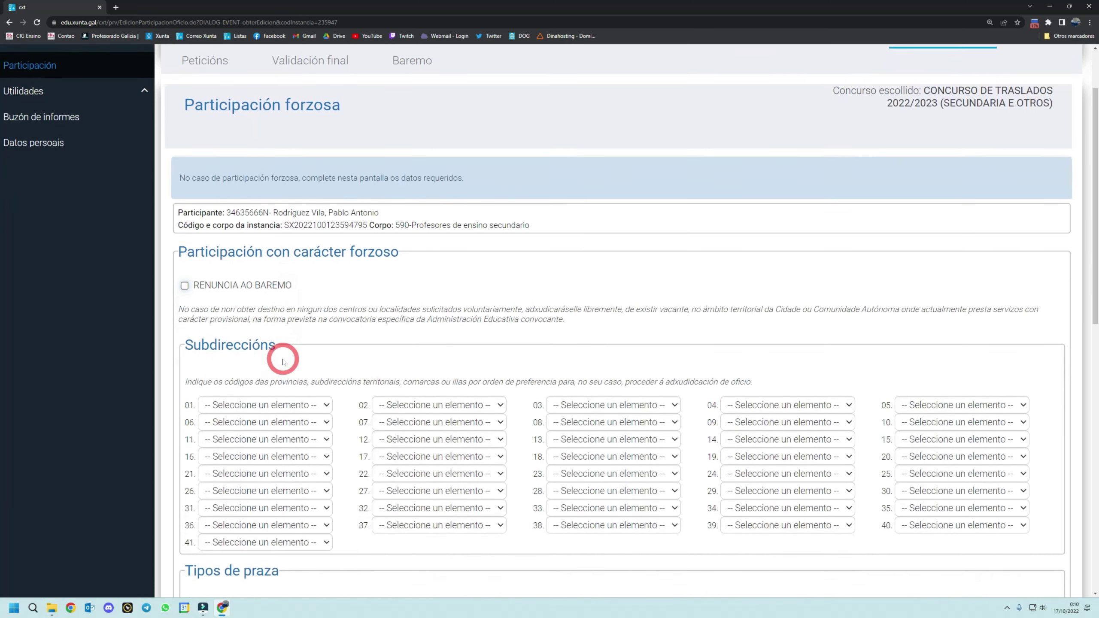
left_click(296, 363)
left_click(265, 401)
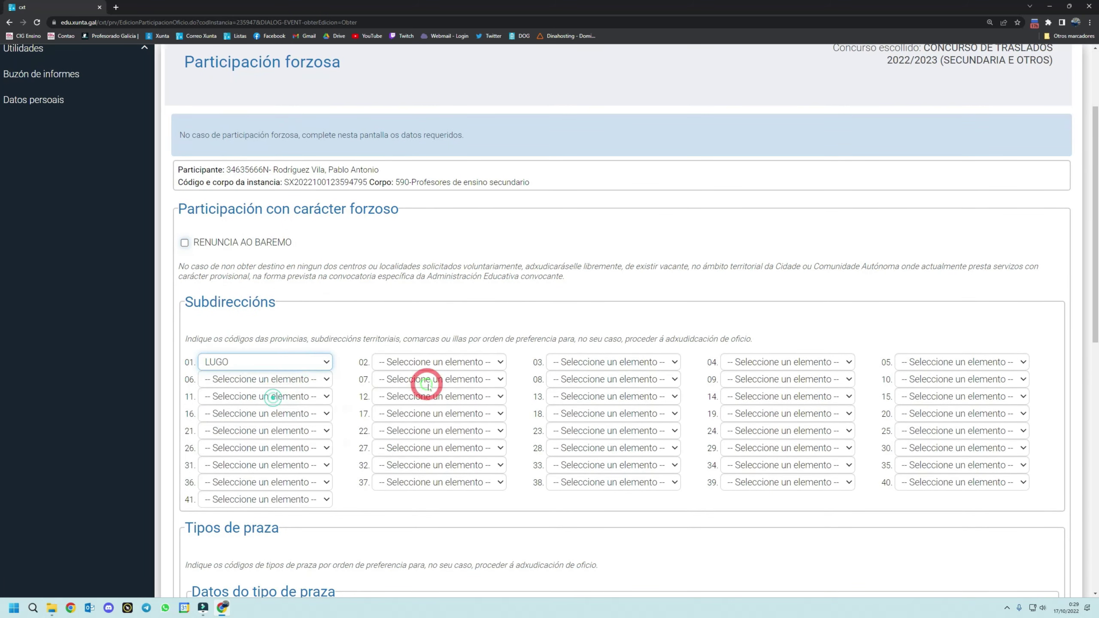
left_click(446, 363)
left_click(431, 391)
left_click(562, 365)
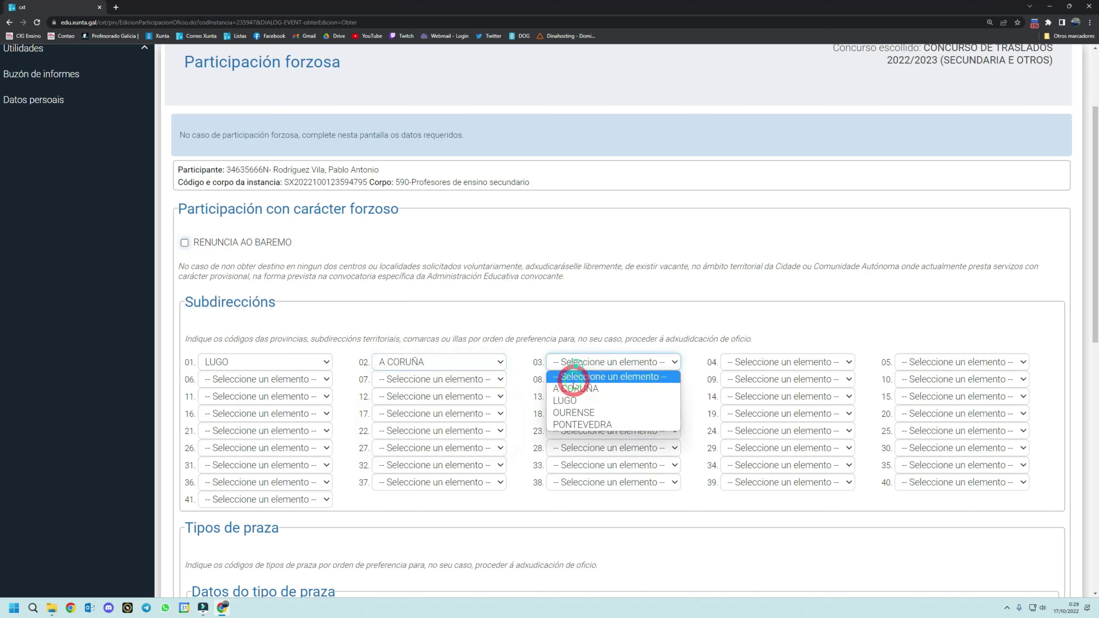
left_click(573, 412)
left_click(781, 368)
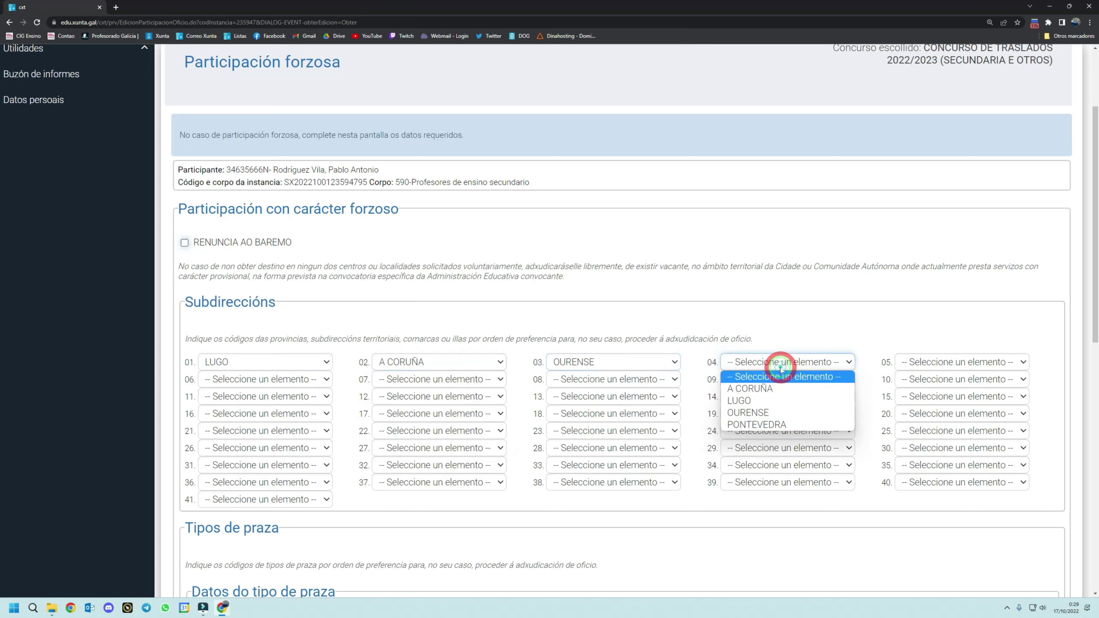
left_click(761, 422)
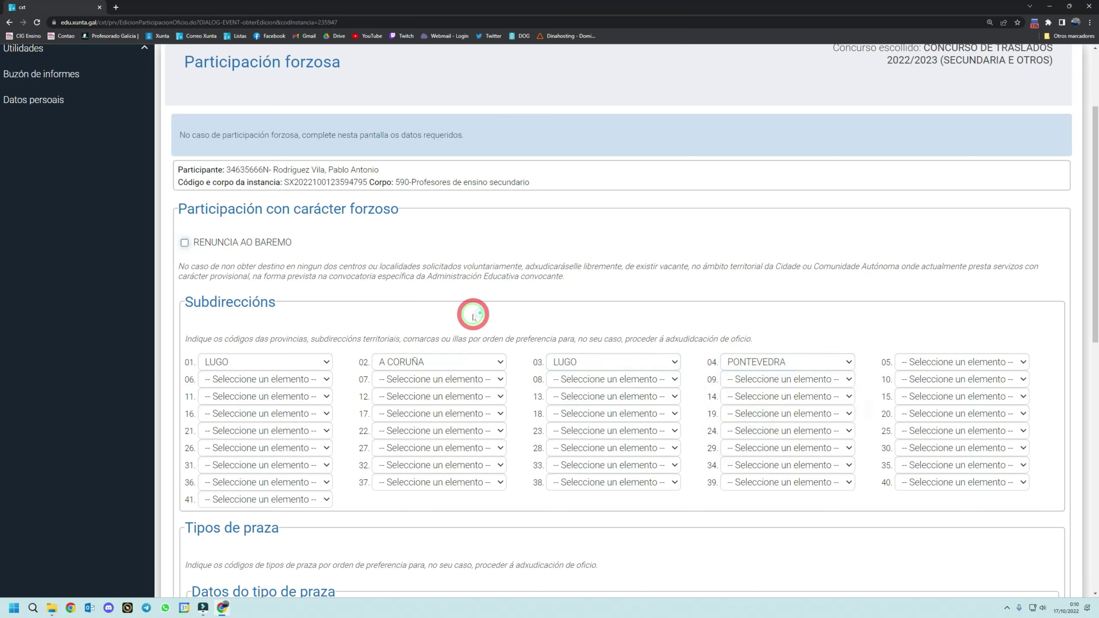
scroll(458, 316, "up", 1)
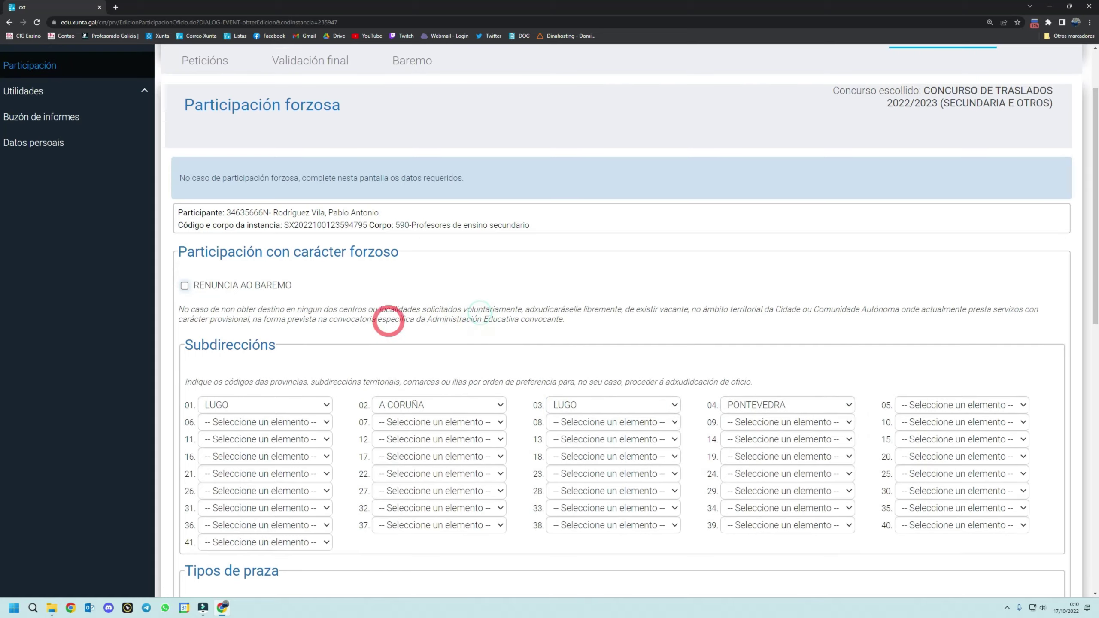
left_click(185, 286)
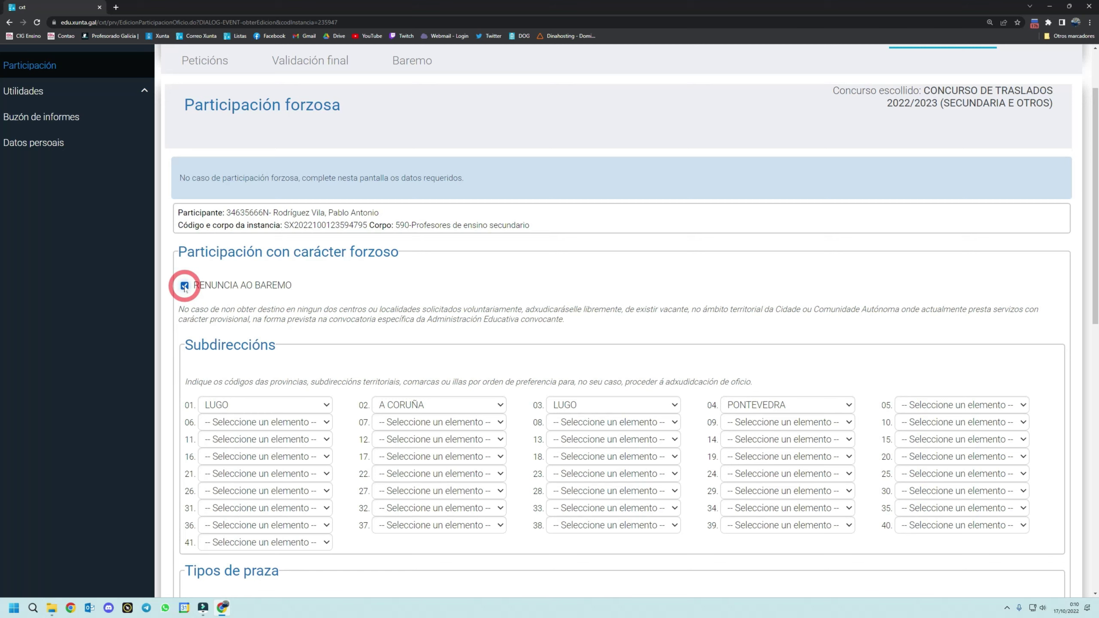
- Add 590053-LINGUA E LITERATURA GALEGA to the end of the place-type list
scroll(185, 288, "down", 6)
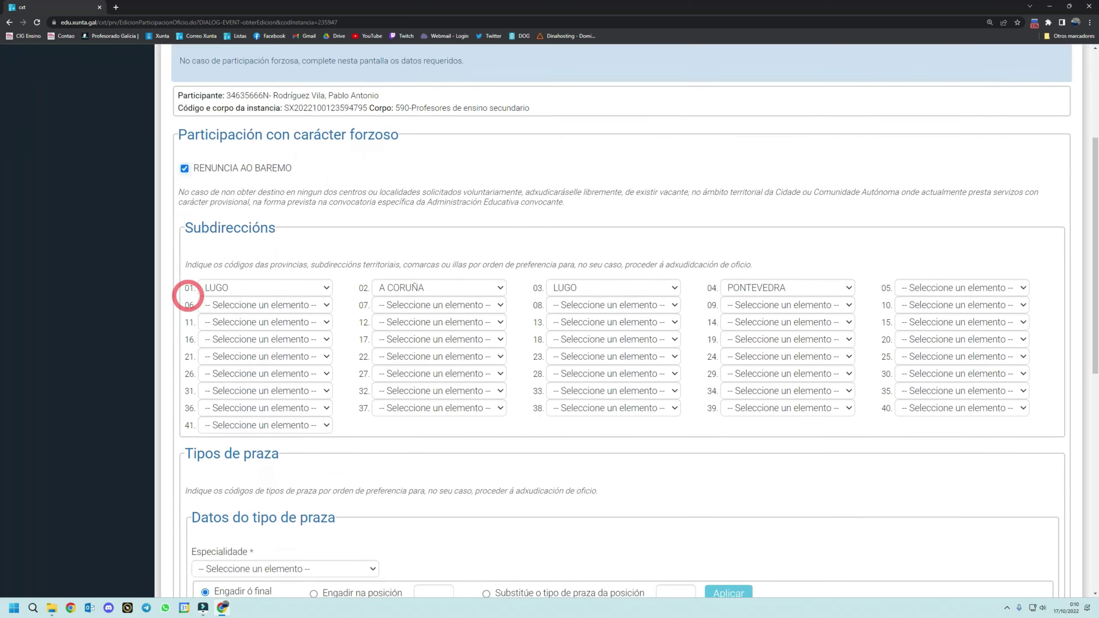
scroll(188, 299, "down", 2)
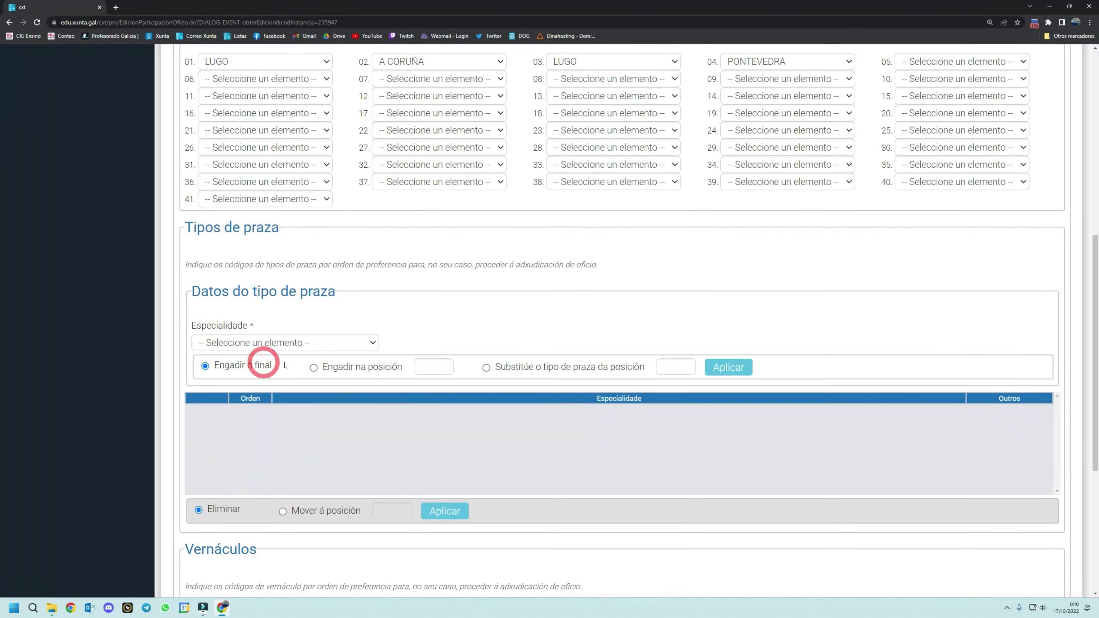
left_click(342, 345)
left_click(290, 368)
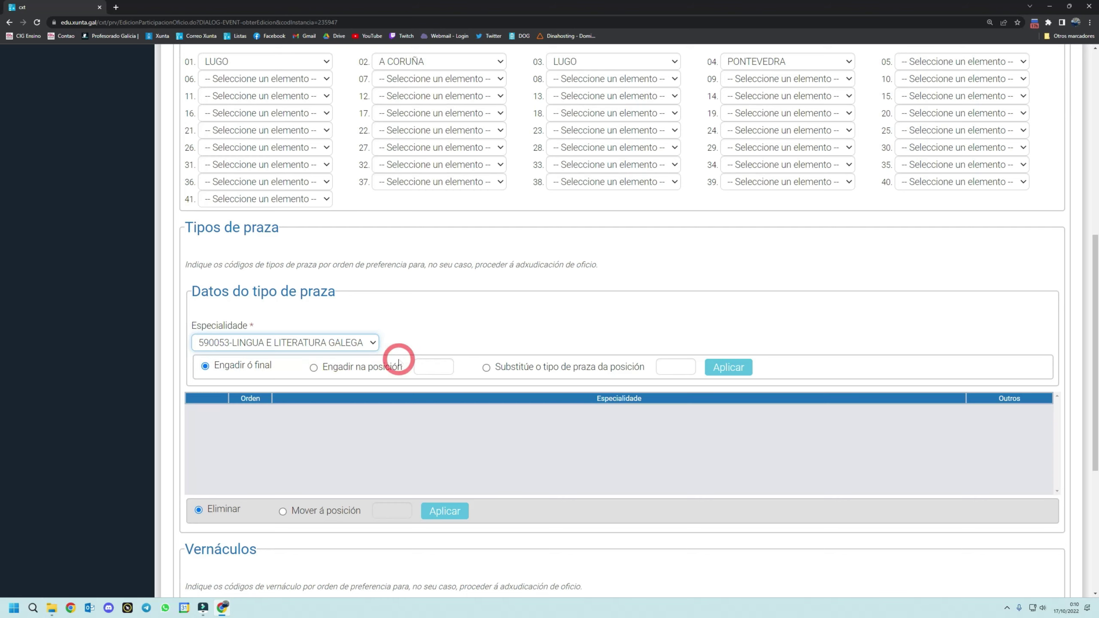
left_click(747, 369)
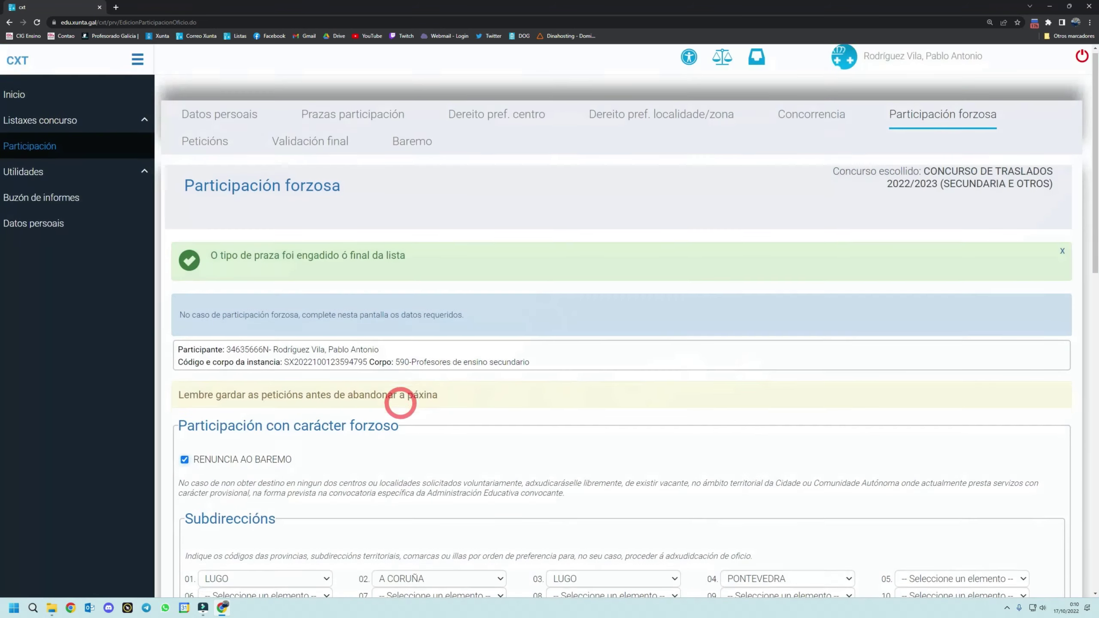
- Set the vernacular preferences to SEN REQUISITO LINGÜÍSTICO first and GALEGO second
scroll(399, 402, "down", 15)
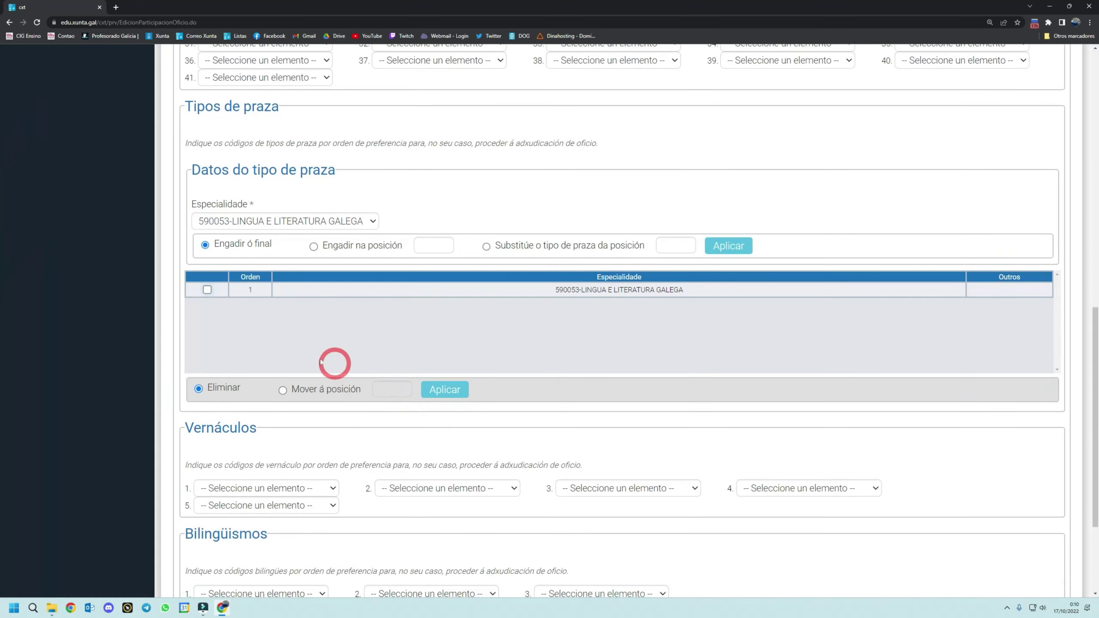
scroll(321, 363, "down", 3)
left_click(330, 329)
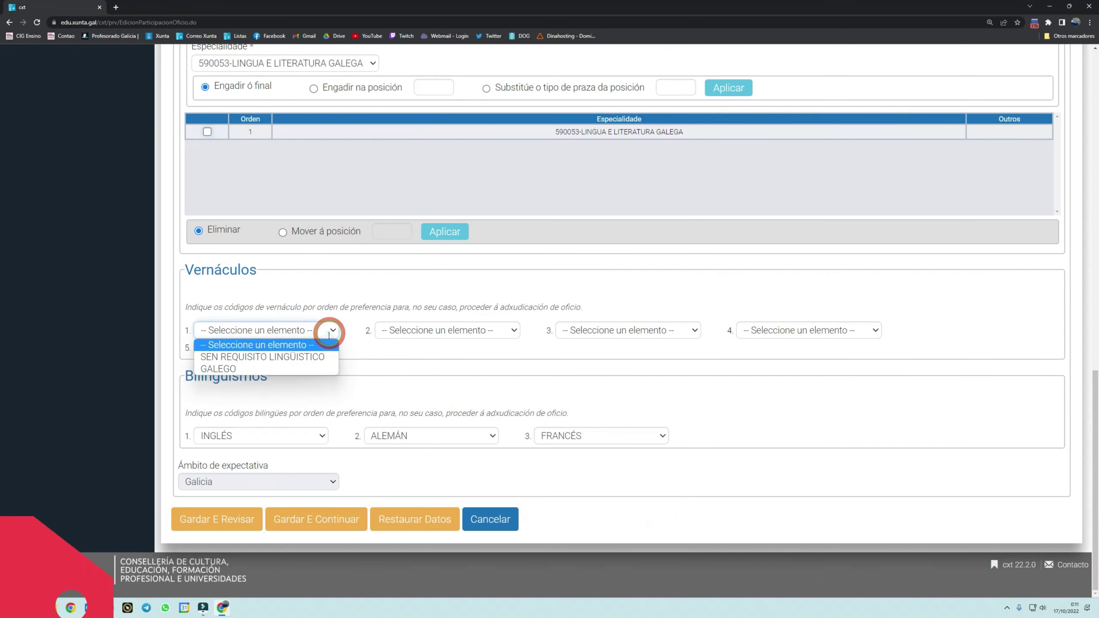
left_click(306, 354)
left_click(429, 374)
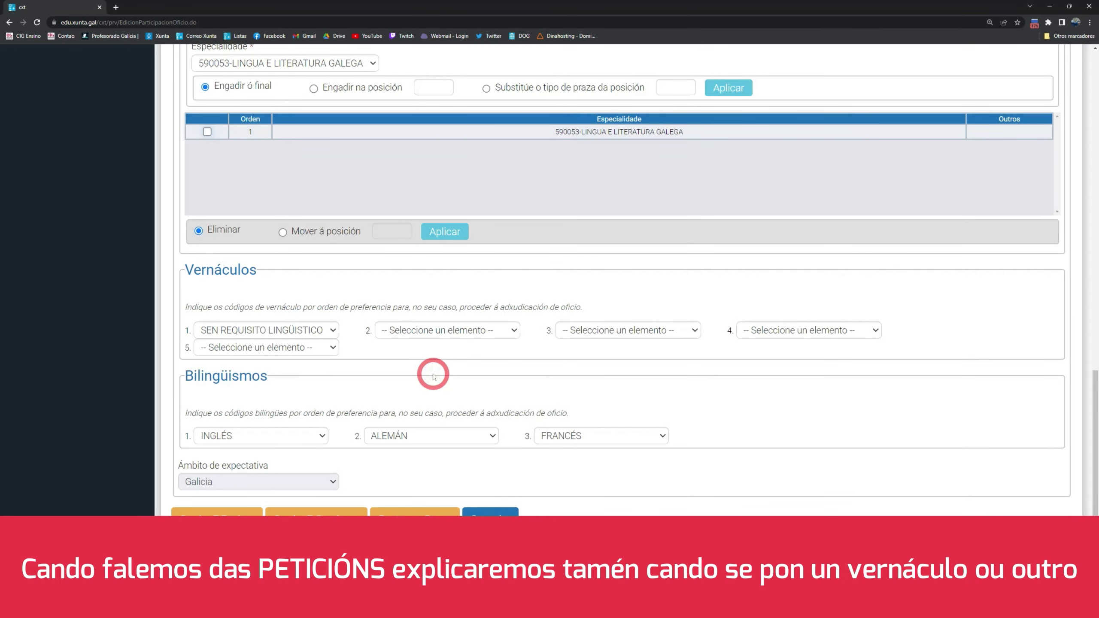
left_click(452, 329)
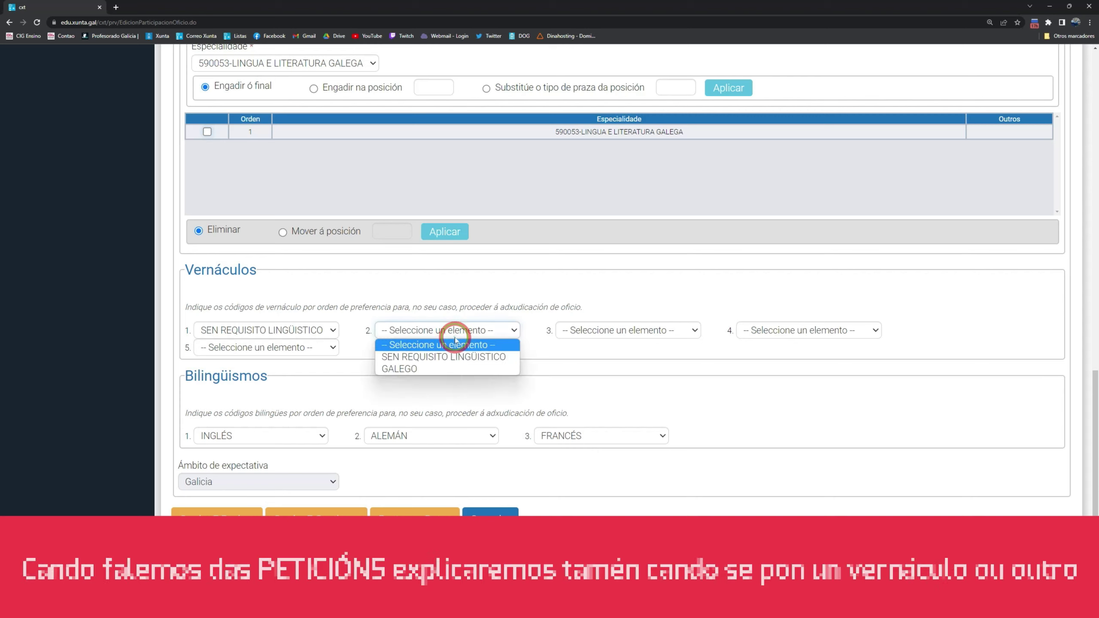
left_click(444, 366)
- Set bilingual preferences INGLÉS then ALEMÁN and save, continuing to Peticións
left_click(261, 436)
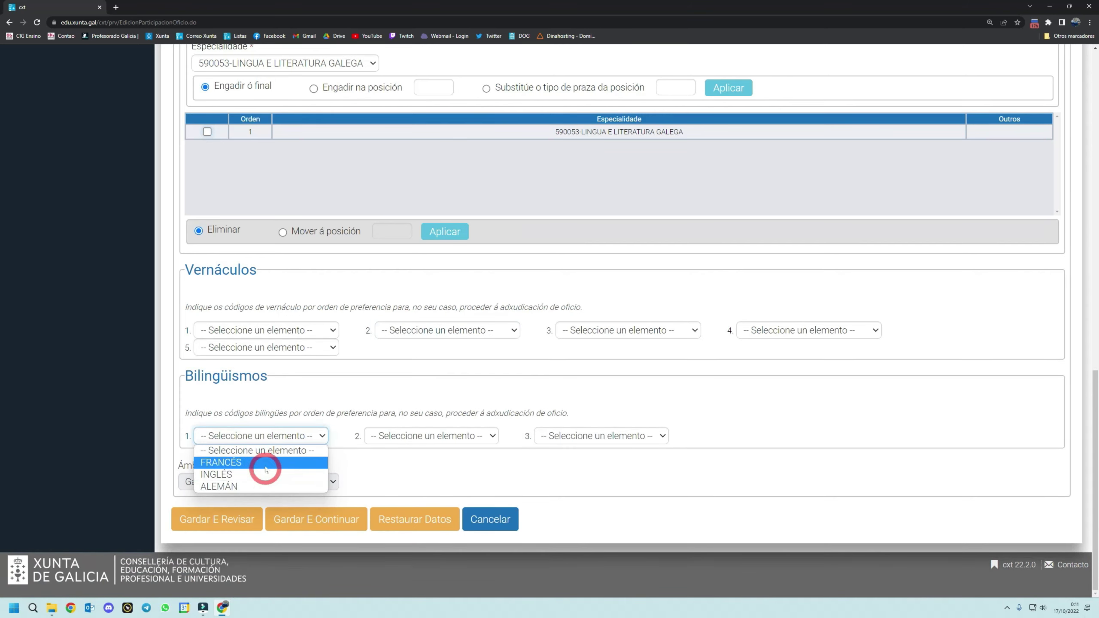
left_click(262, 475)
left_click(419, 435)
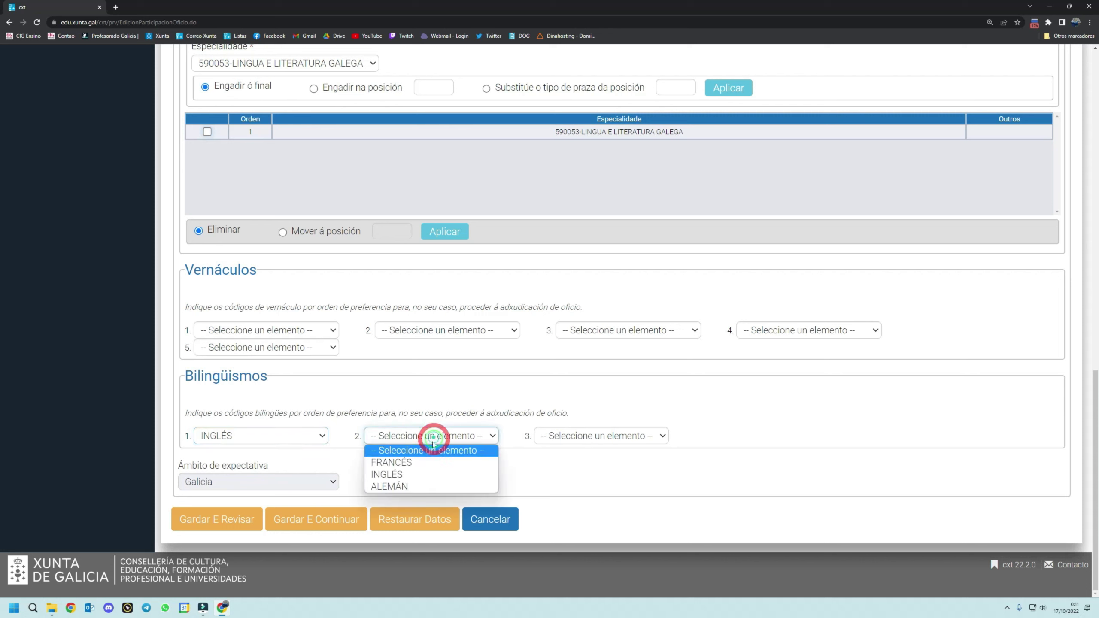
left_click(414, 485)
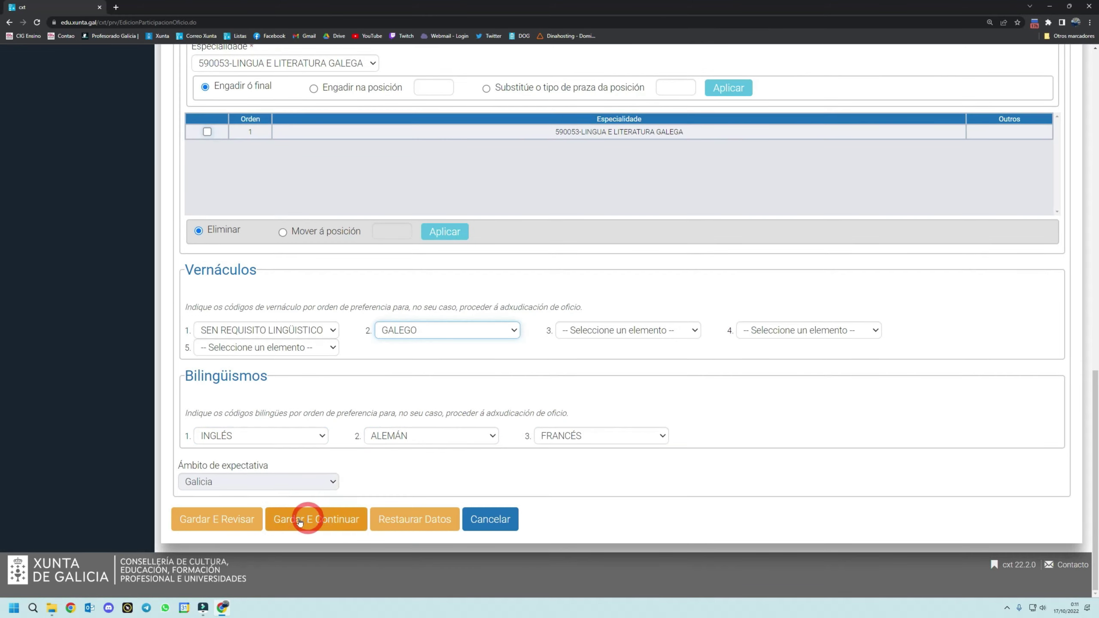
left_click(299, 518)
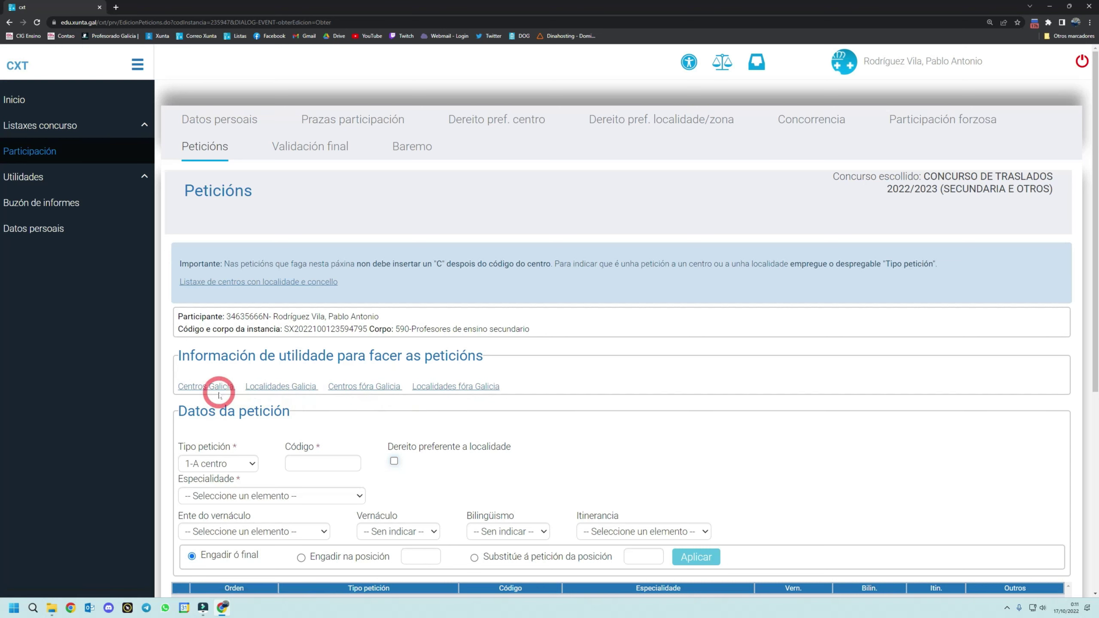
- Enter centre 15032145 with specialty 590053-LINGUA E LITERATURA GALEGA and vernacular authority 11-Galicia
scroll(309, 390, "down", 3)
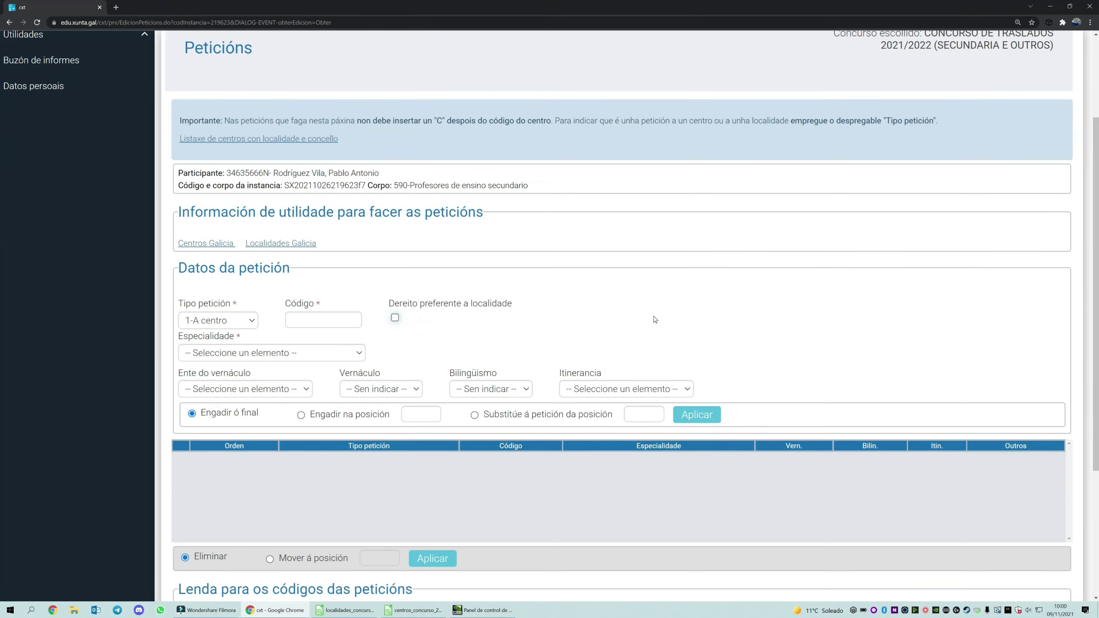
left_click(309, 335)
type("15032145")
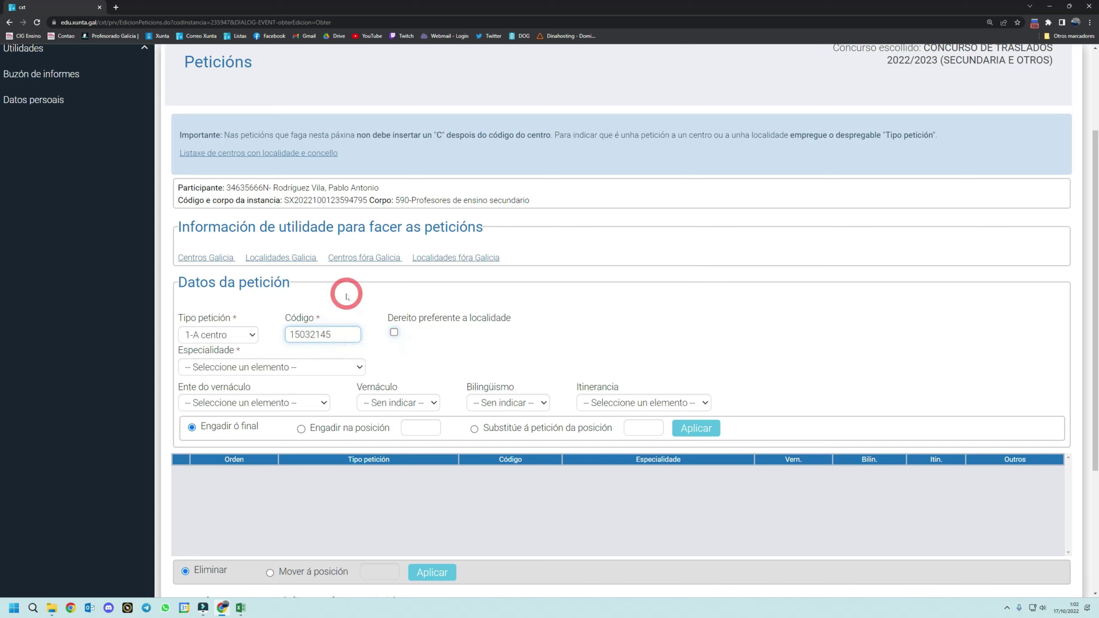
left_click(272, 366)
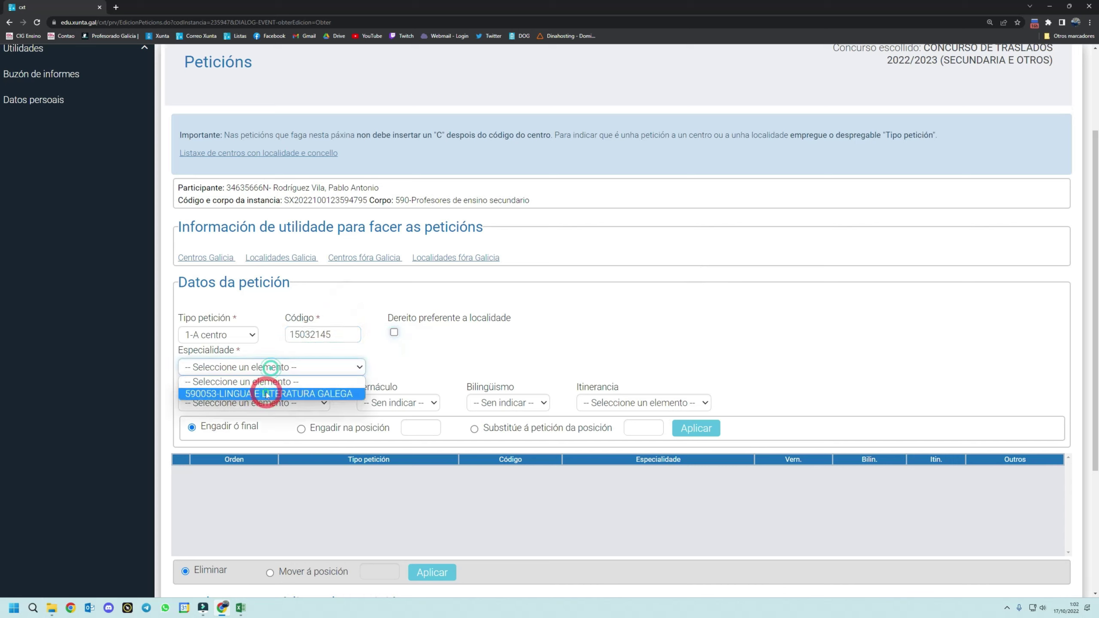
left_click(259, 387)
left_click(261, 403)
left_click(249, 490)
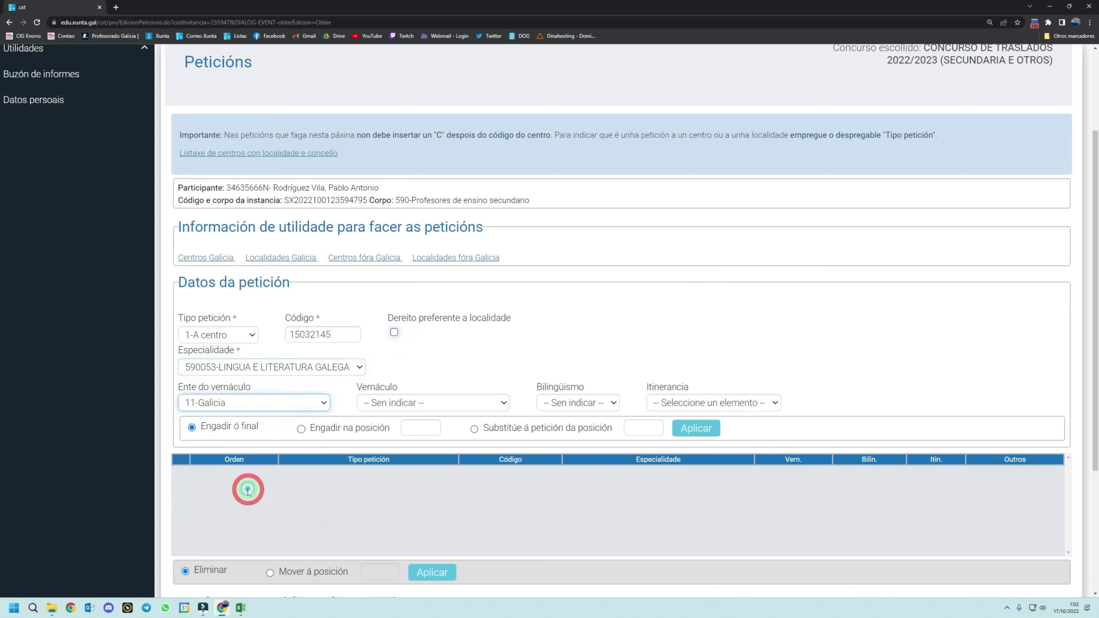
- Set 0-SEN REQUISITO LINGÜÍSTICO, 1-FRANCÉS bilingualism and itinerancy 0-Non, then add the petition
left_click(409, 403)
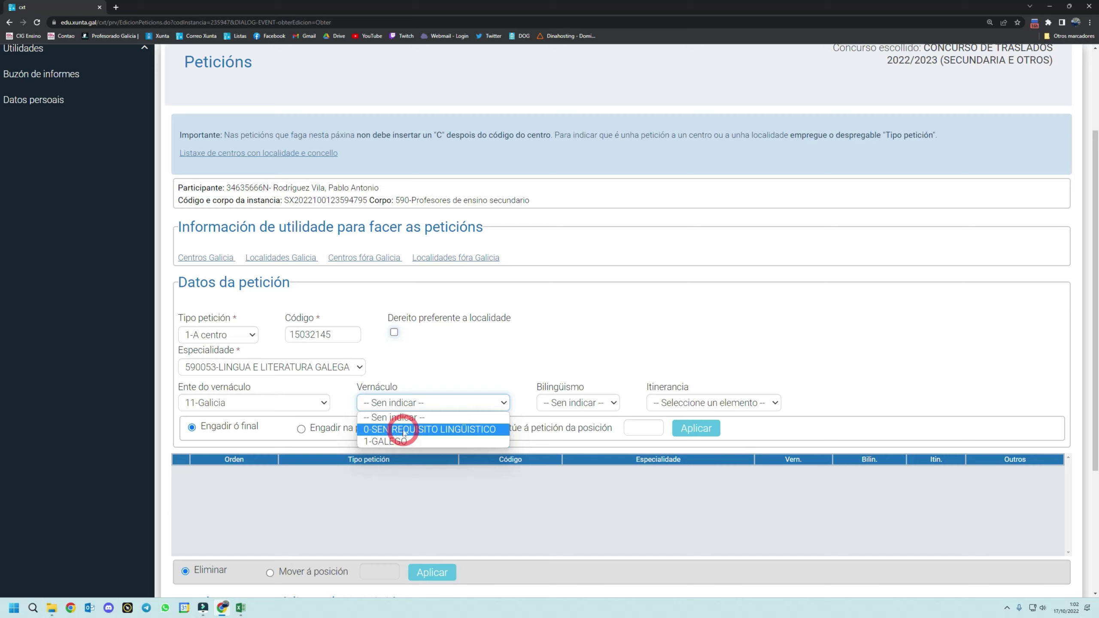
left_click(403, 430)
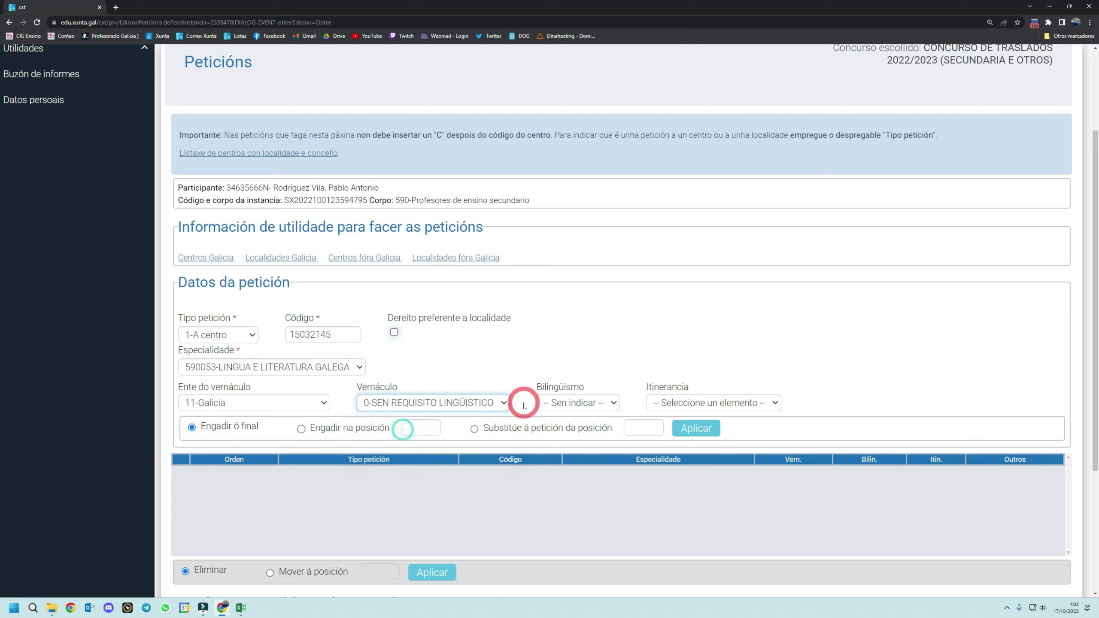
left_click(597, 407)
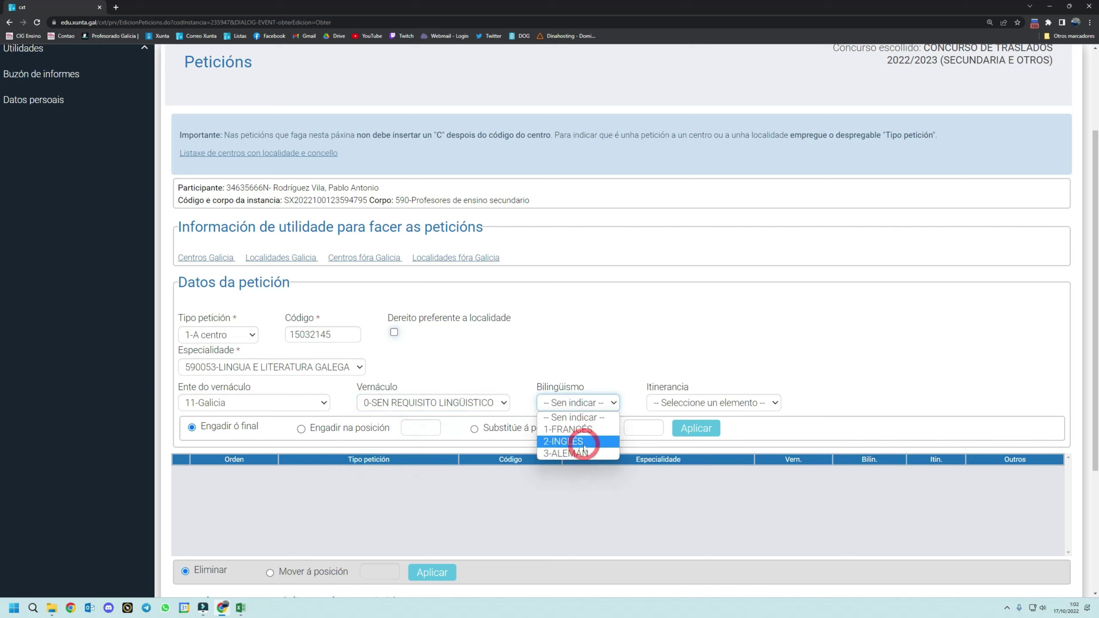
left_click(586, 429)
left_click(691, 398)
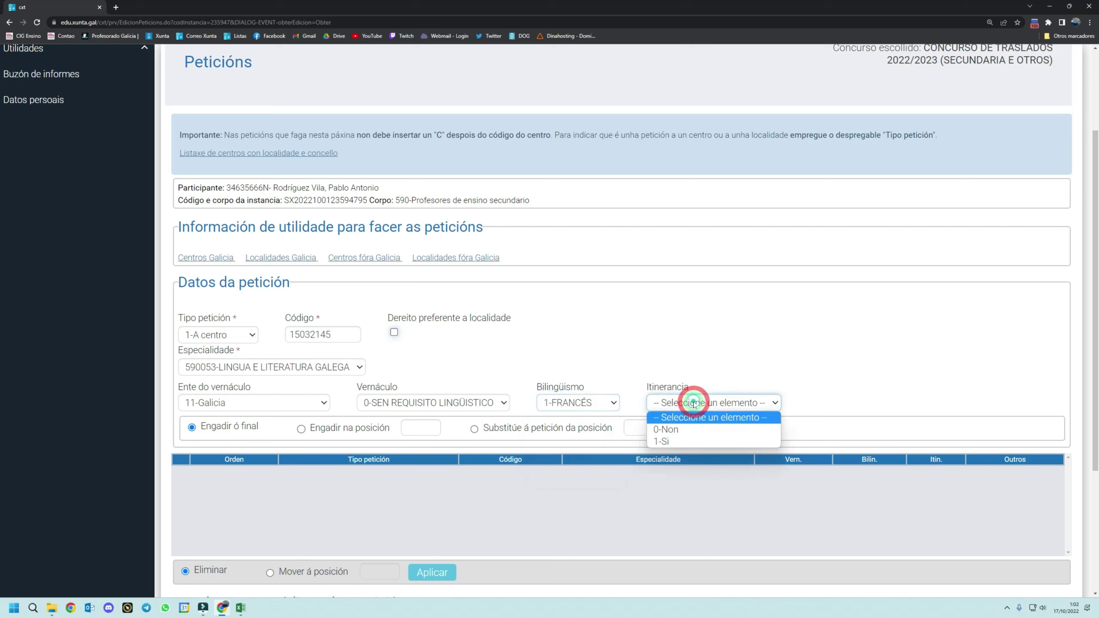
left_click(692, 432)
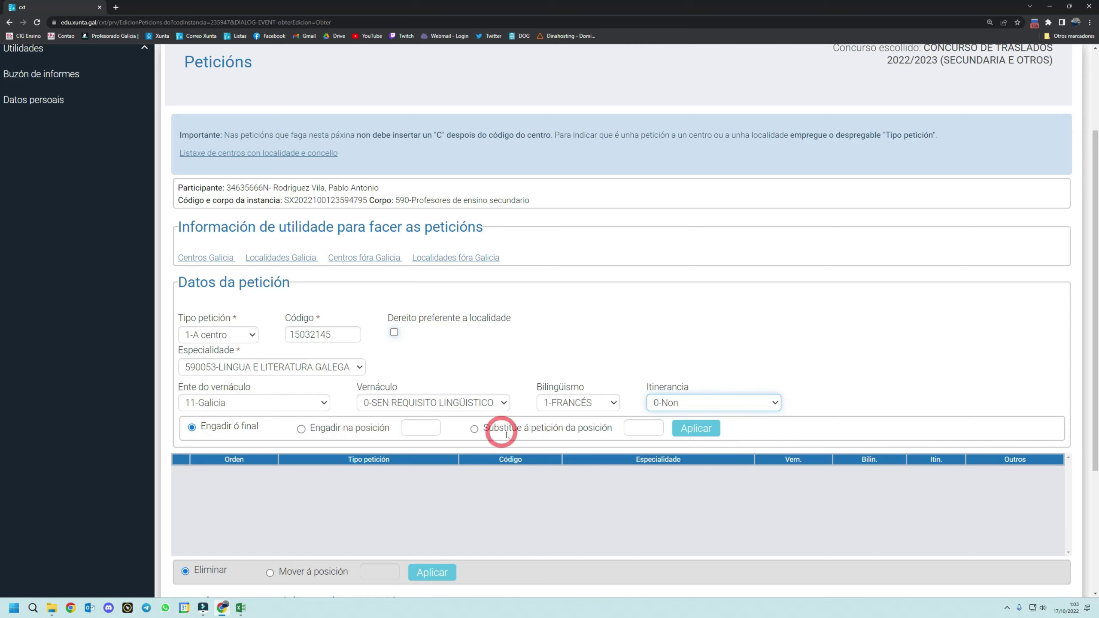
left_click(695, 428)
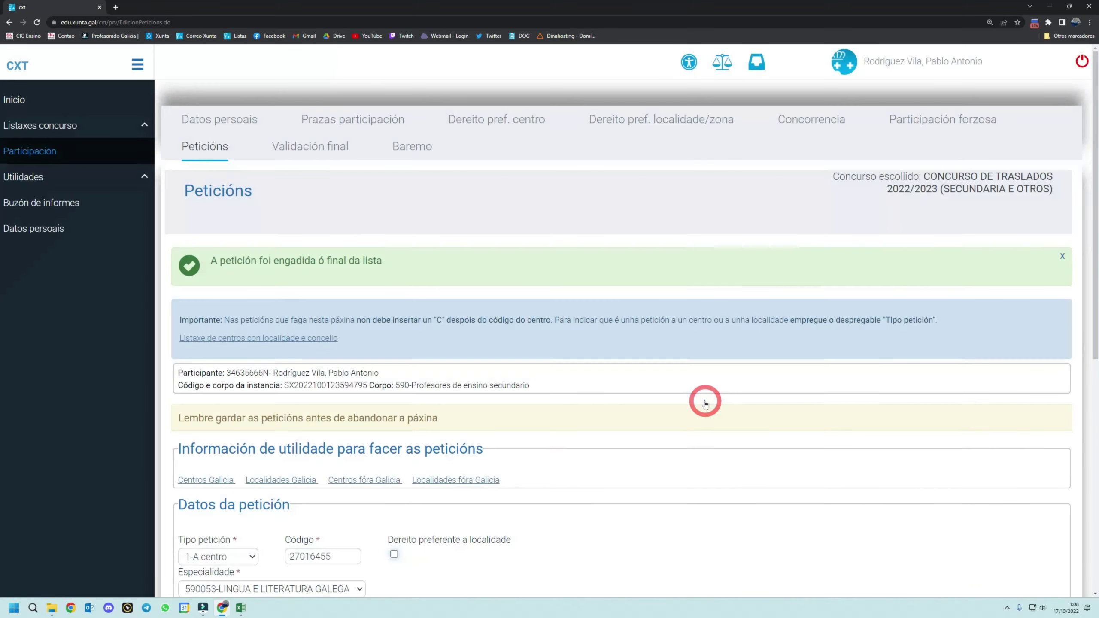
- Save the petition list with IES Sanxillao and continue to Validación final
scroll(705, 404, "down", 6)
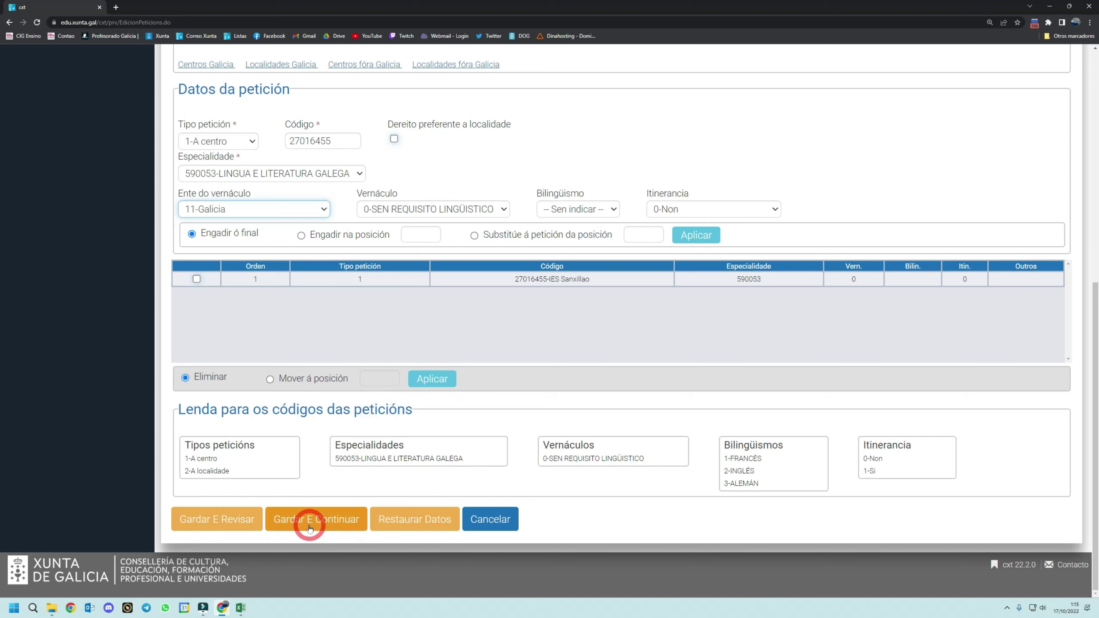
left_click(310, 528)
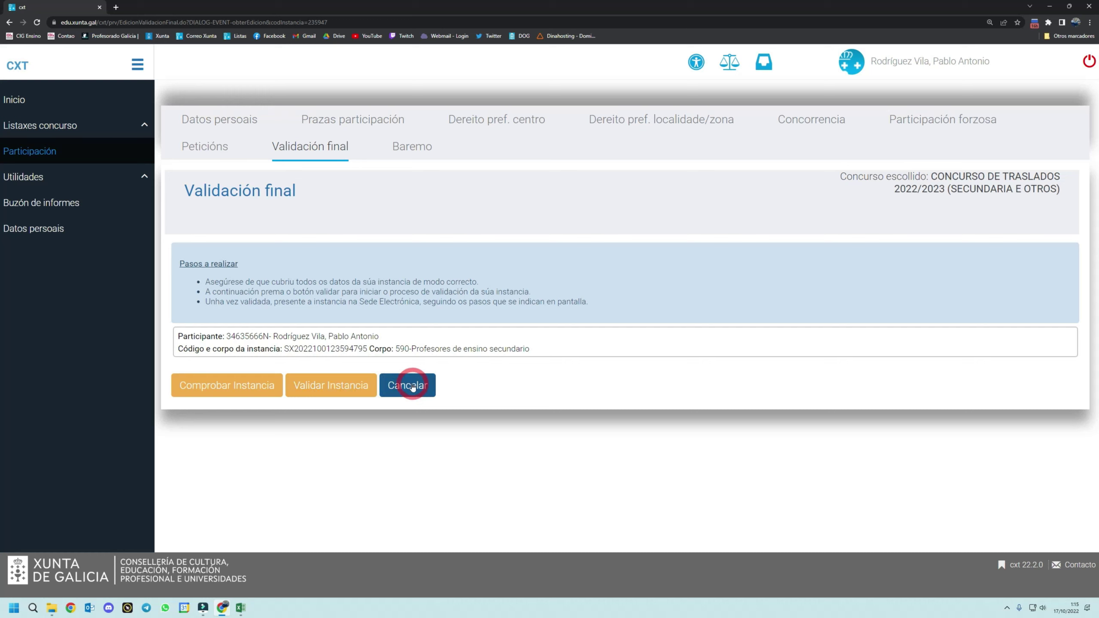
- Cancel final validation, reopen the pending 590 instance via Modificar, and open its Baremo
left_click(411, 385)
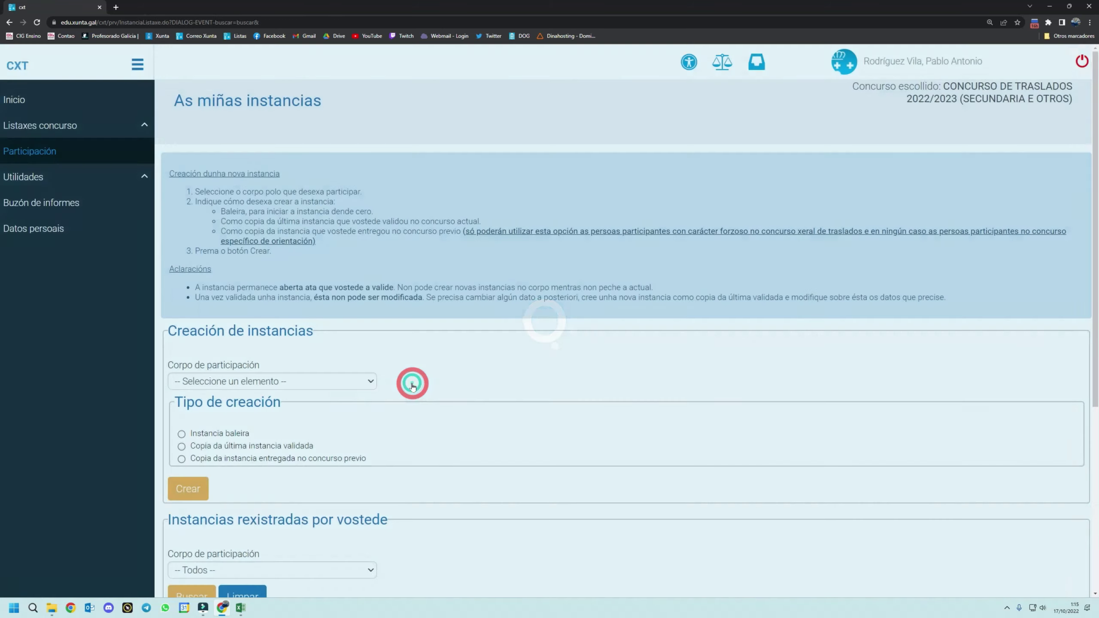
scroll(471, 376, "down", 2)
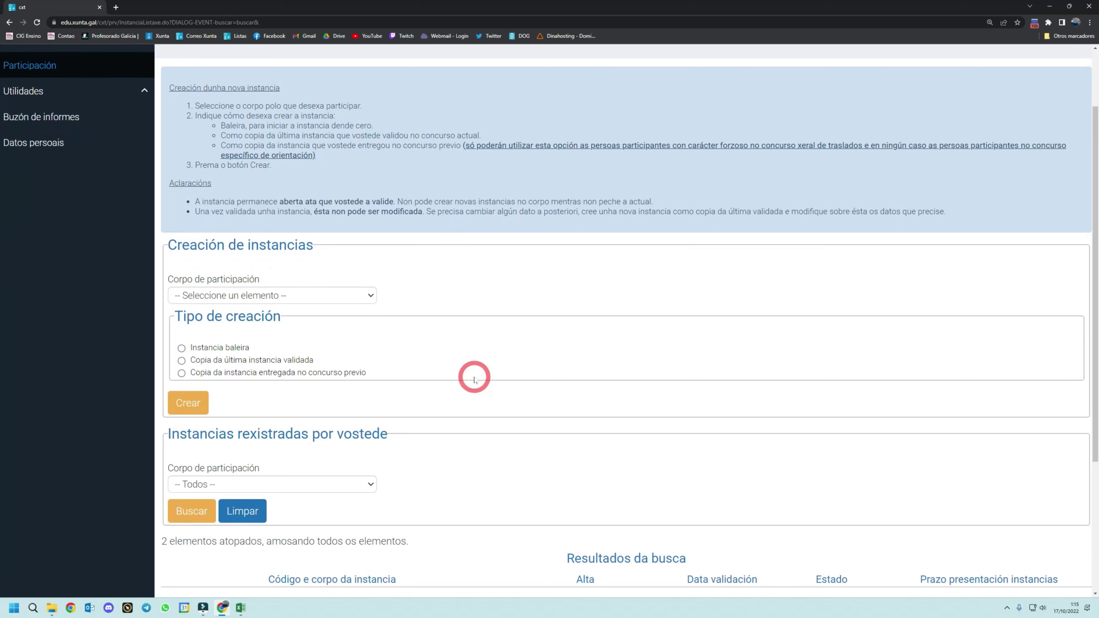
scroll(475, 377, "down", 5)
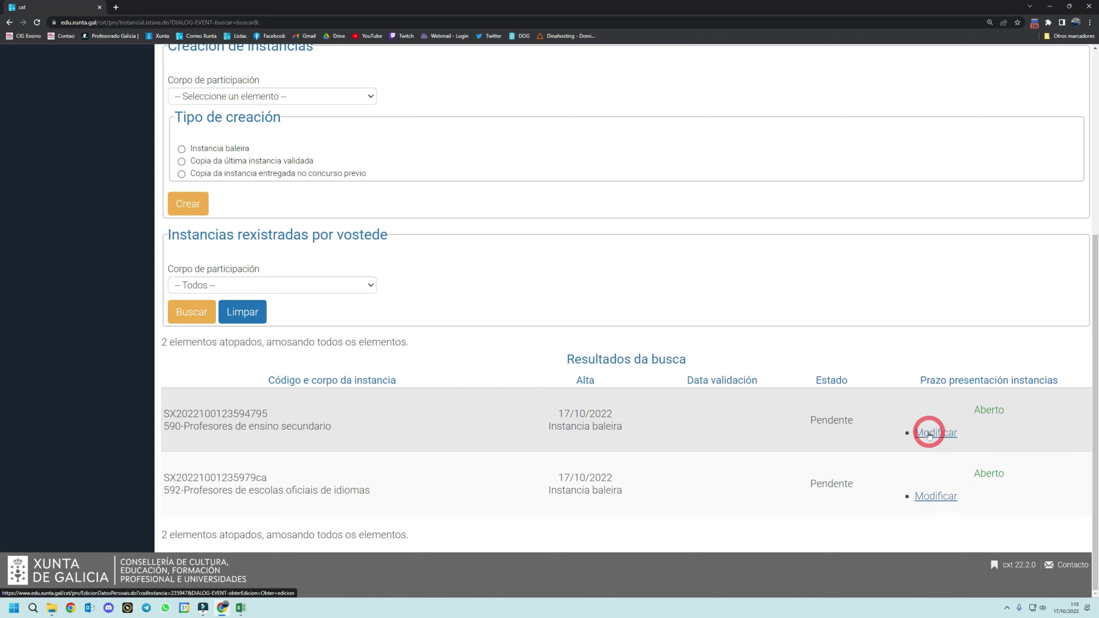
left_click(937, 433)
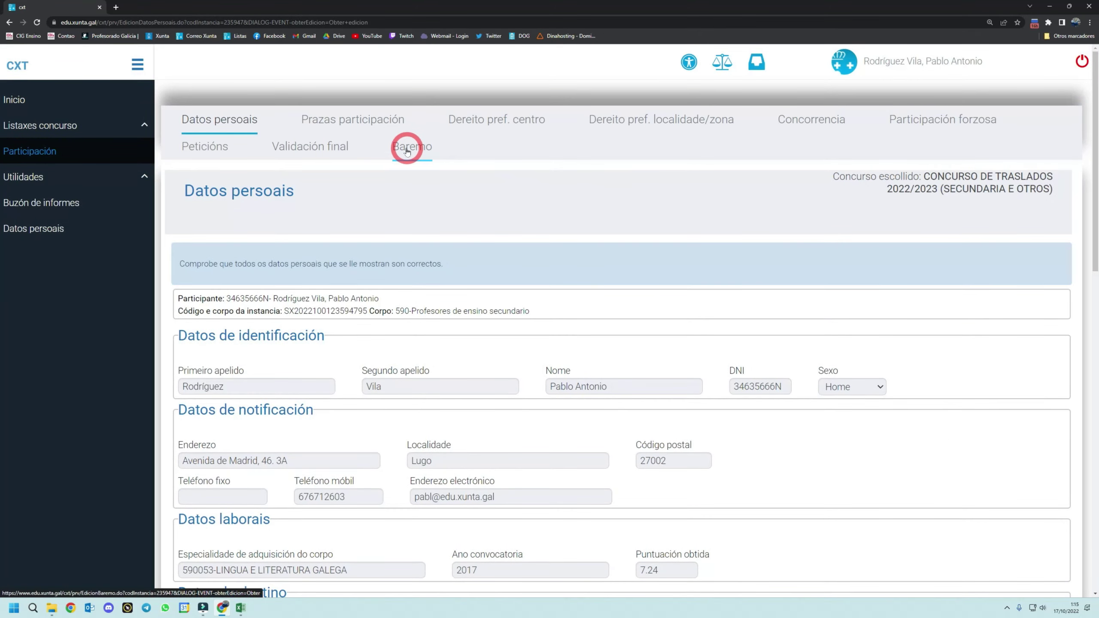
left_click(407, 147)
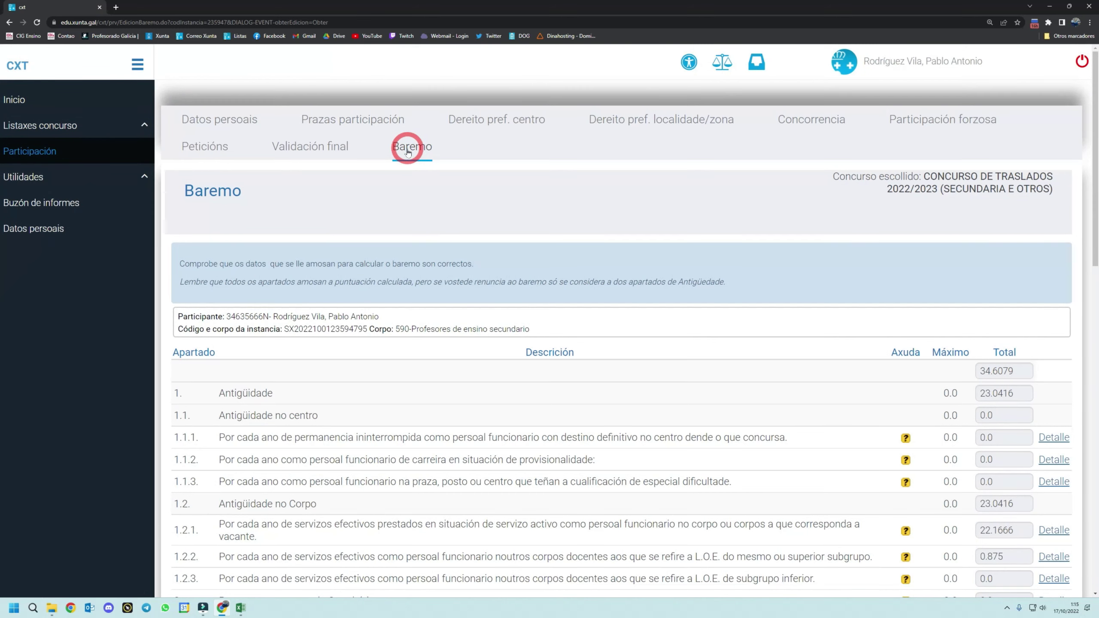
- Expand the Baremo details to show the training activities taught under section 5.2
scroll(461, 327, "down", 1)
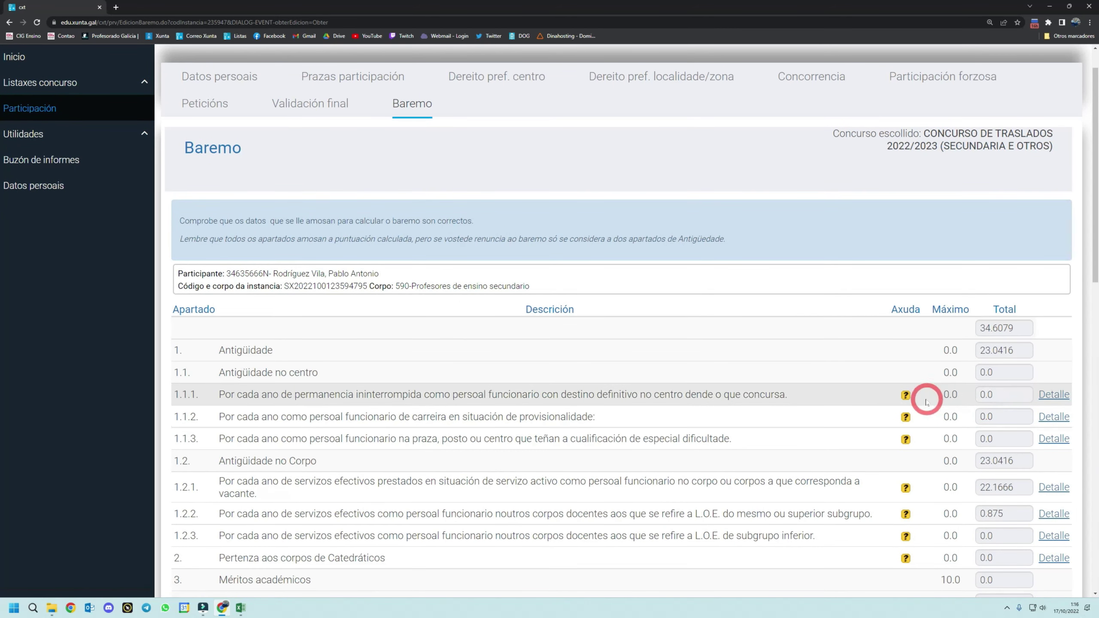
scroll(907, 433, "down", 5)
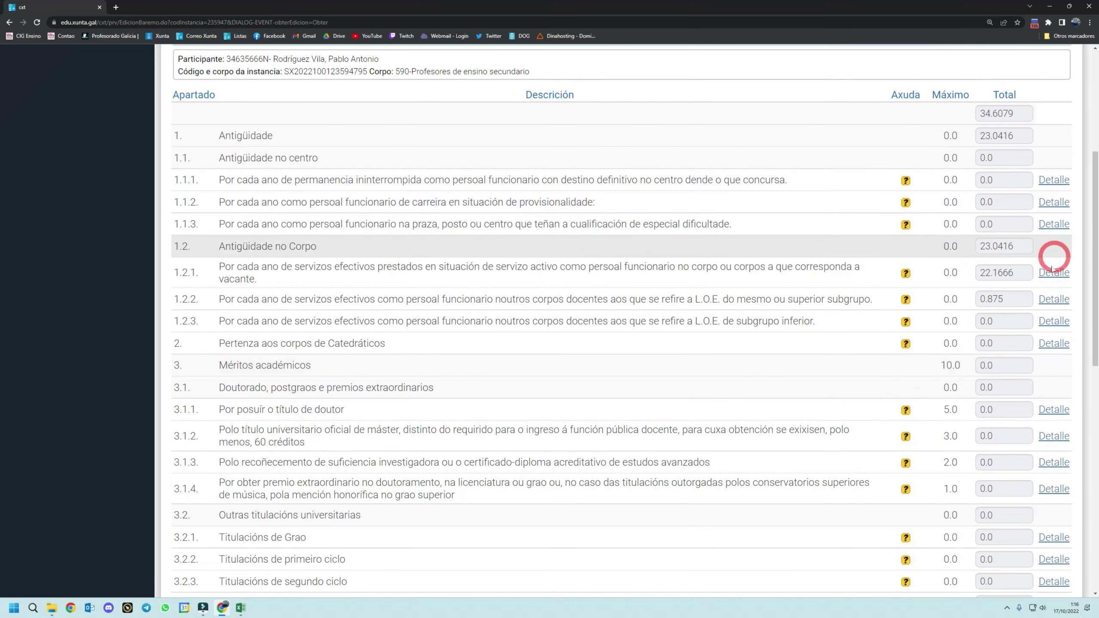
scroll(1049, 436, "down", 4)
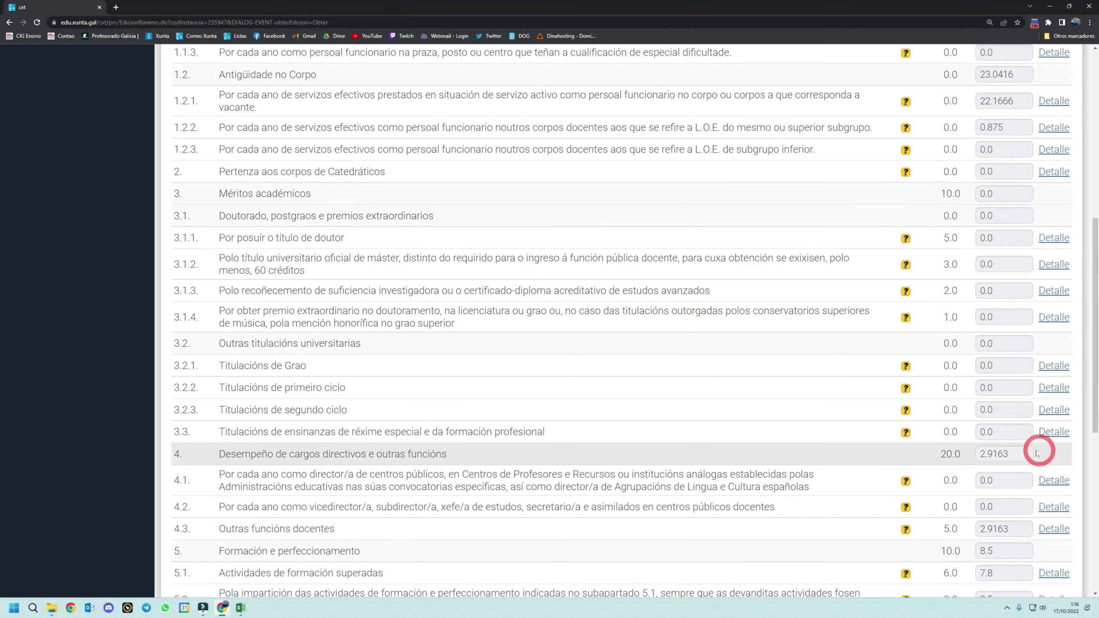
scroll(668, 445, "down", 1)
scroll(670, 446, "down", 3)
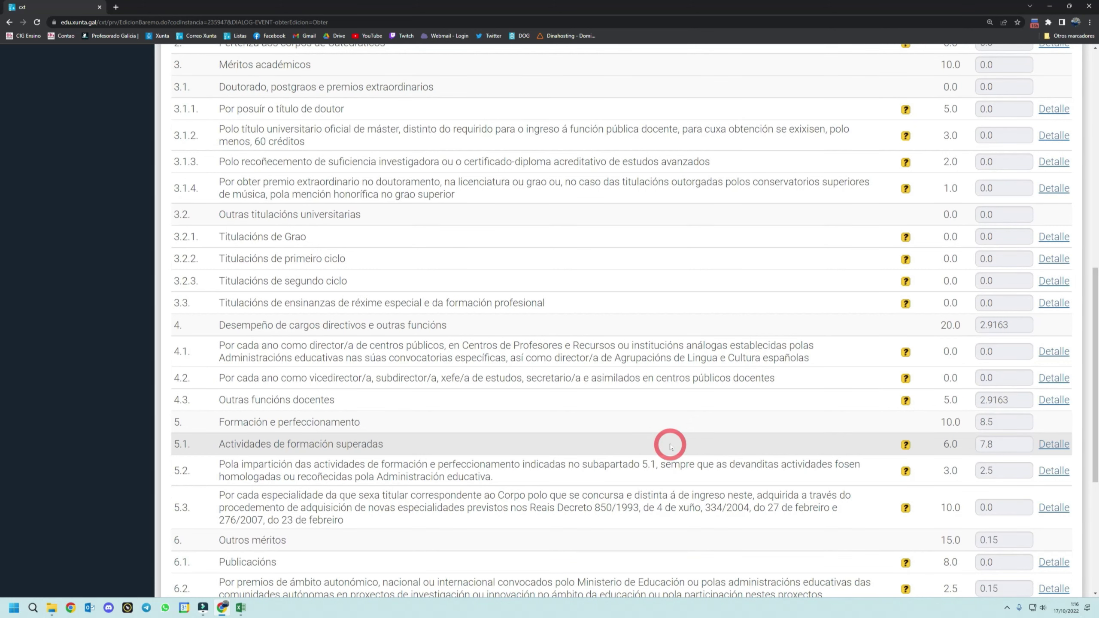
left_click(1059, 304)
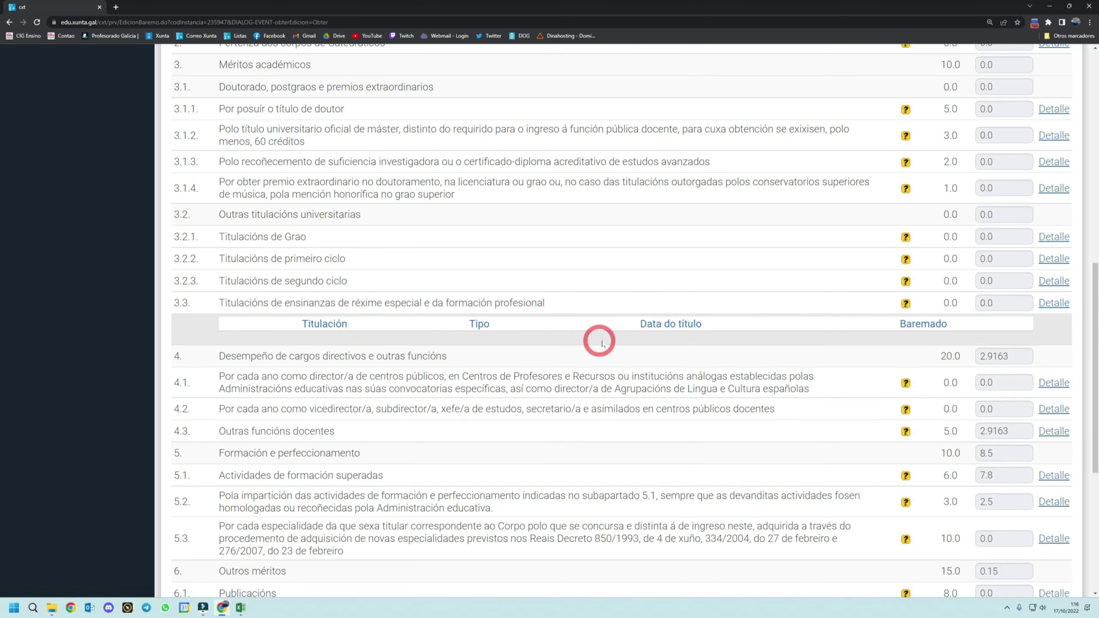
scroll(427, 351, "down", 2)
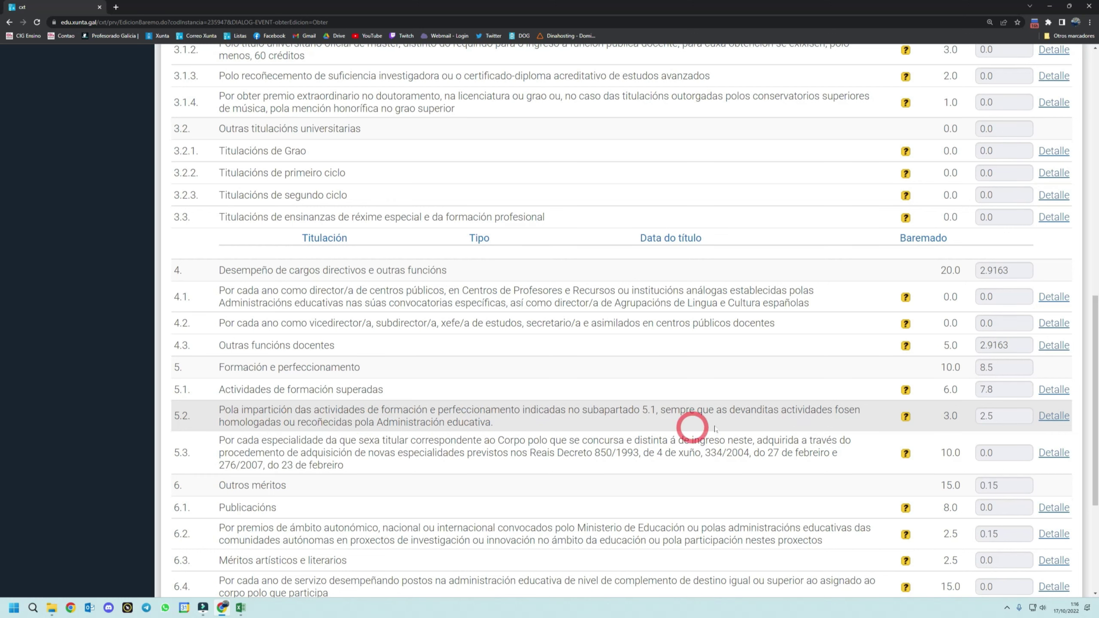
left_click(1049, 416)
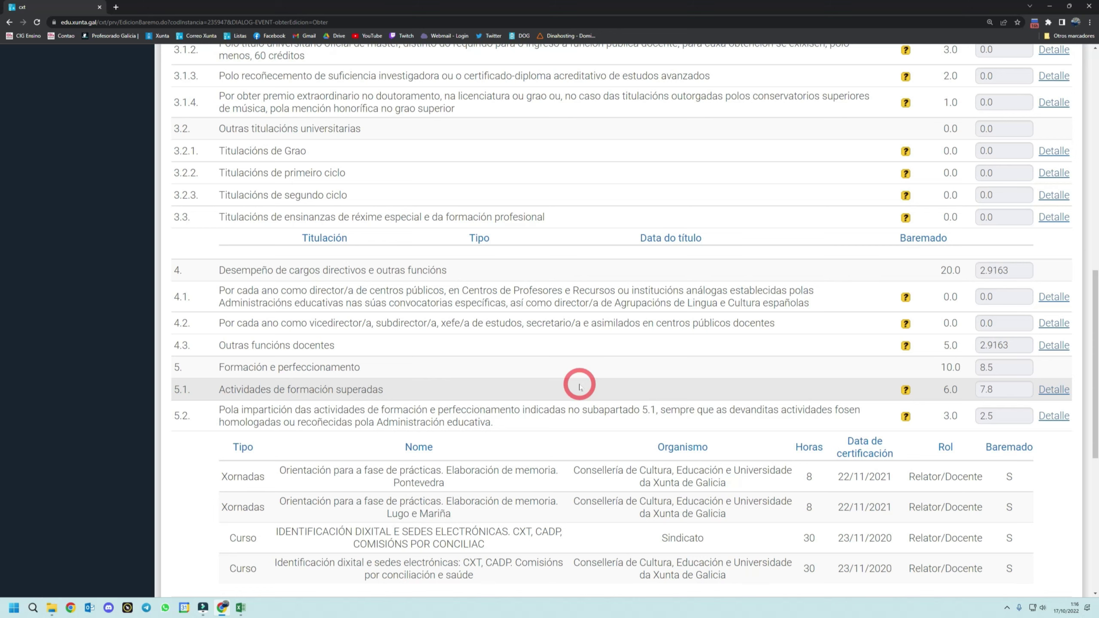
scroll(579, 386, "up", 15)
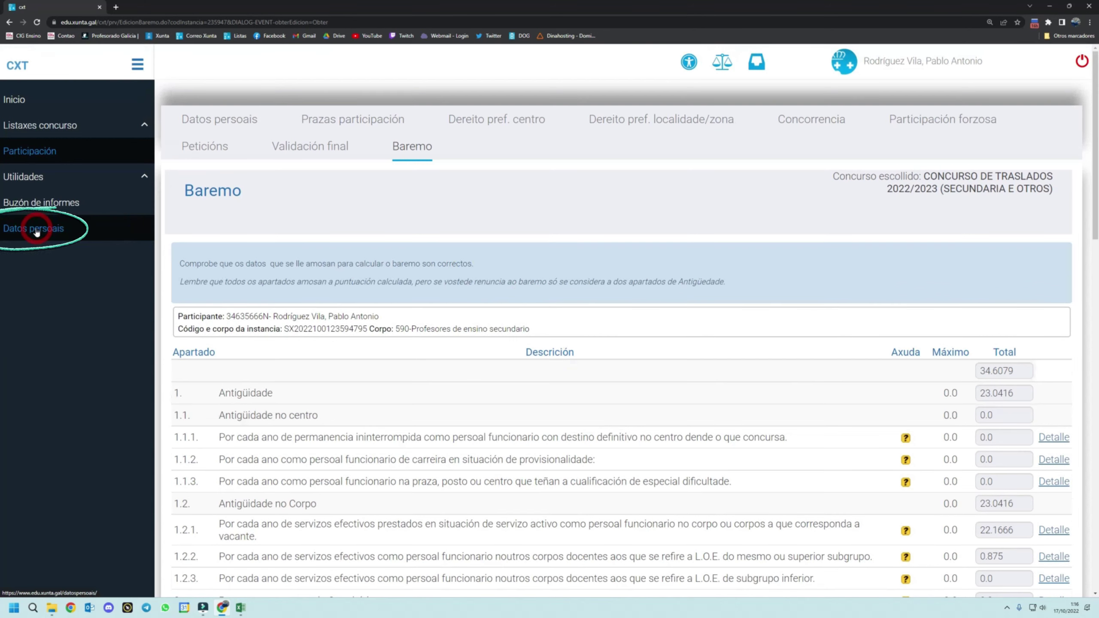
- Log in to DatosPersoais and go to 3. As miñas instancias
left_click(36, 233)
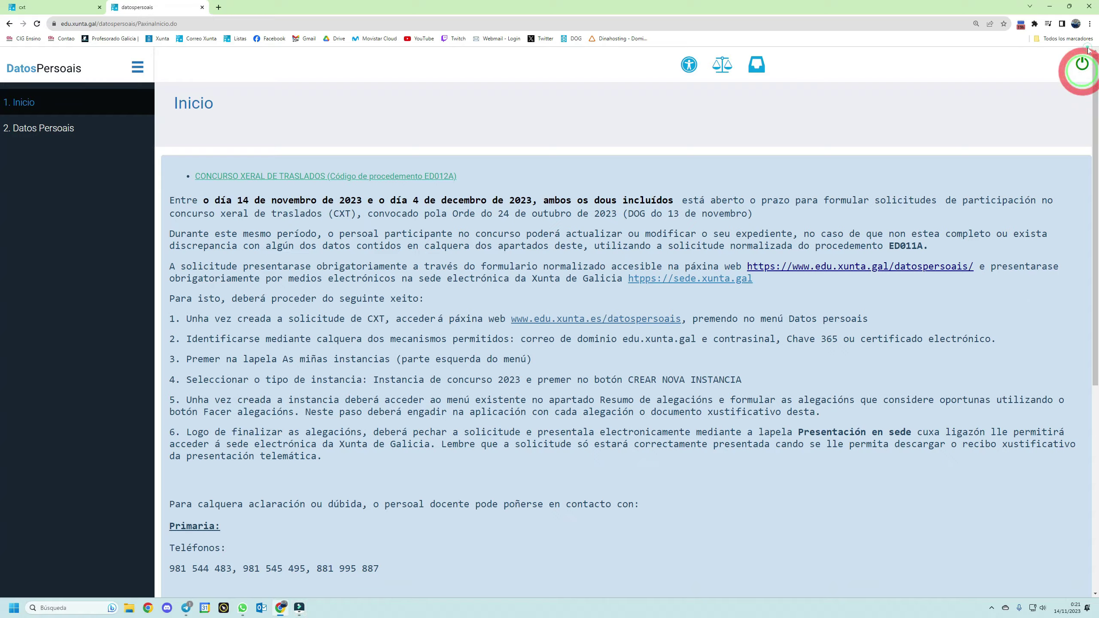
left_click(1081, 64)
left_click(52, 178)
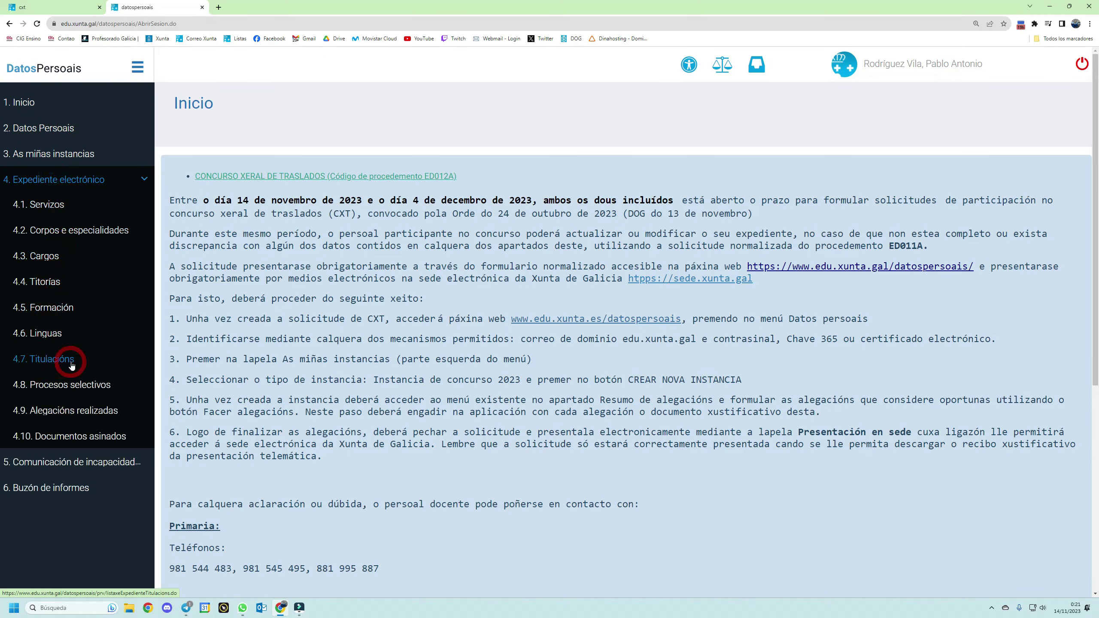
left_click(49, 367)
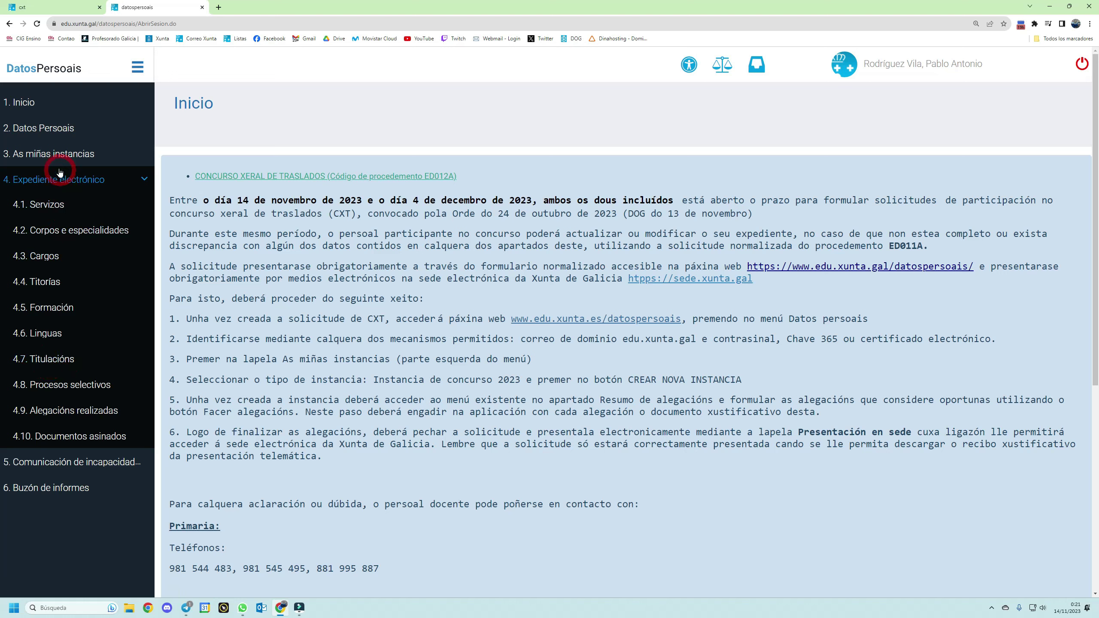
left_click(37, 155)
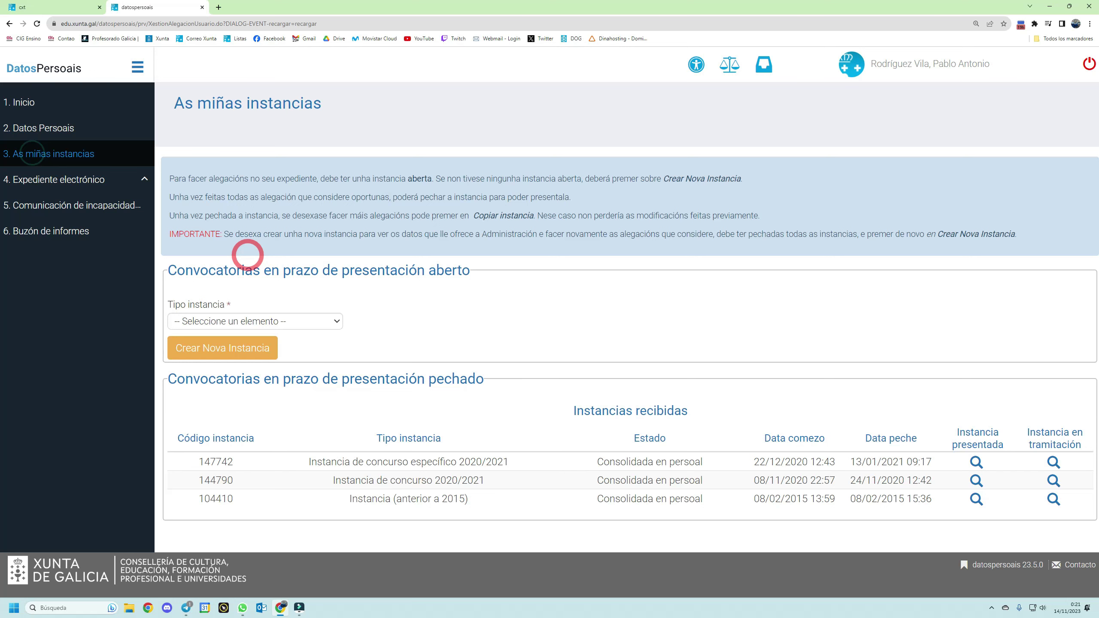
- Create a new Instancia de concurso 2023/2024 and open its Xestión da instancia page
left_click(258, 321)
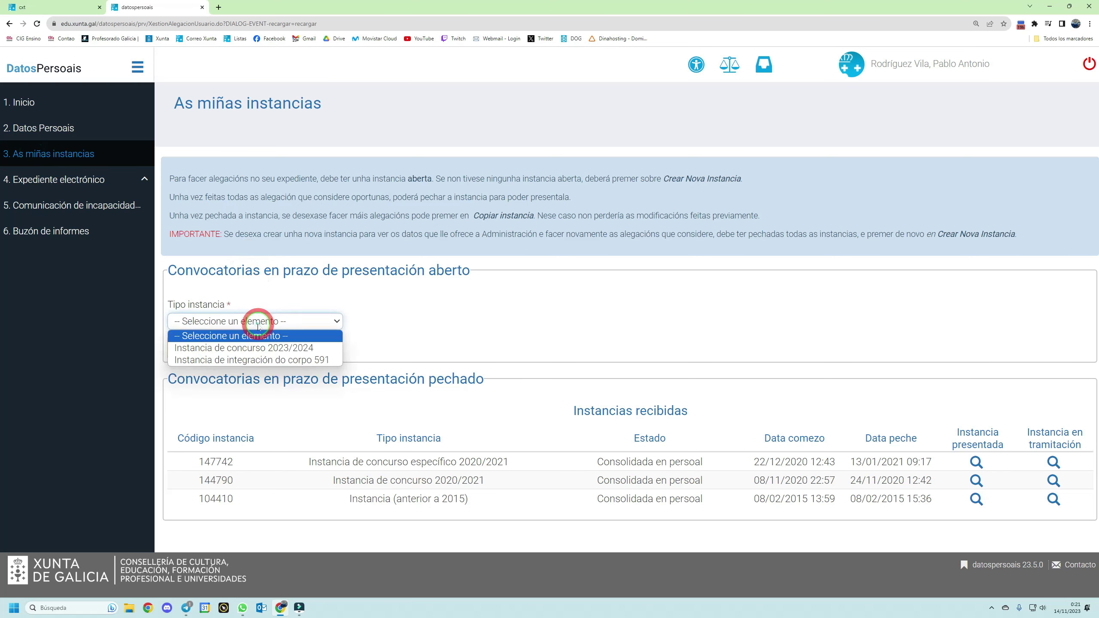
left_click(225, 348)
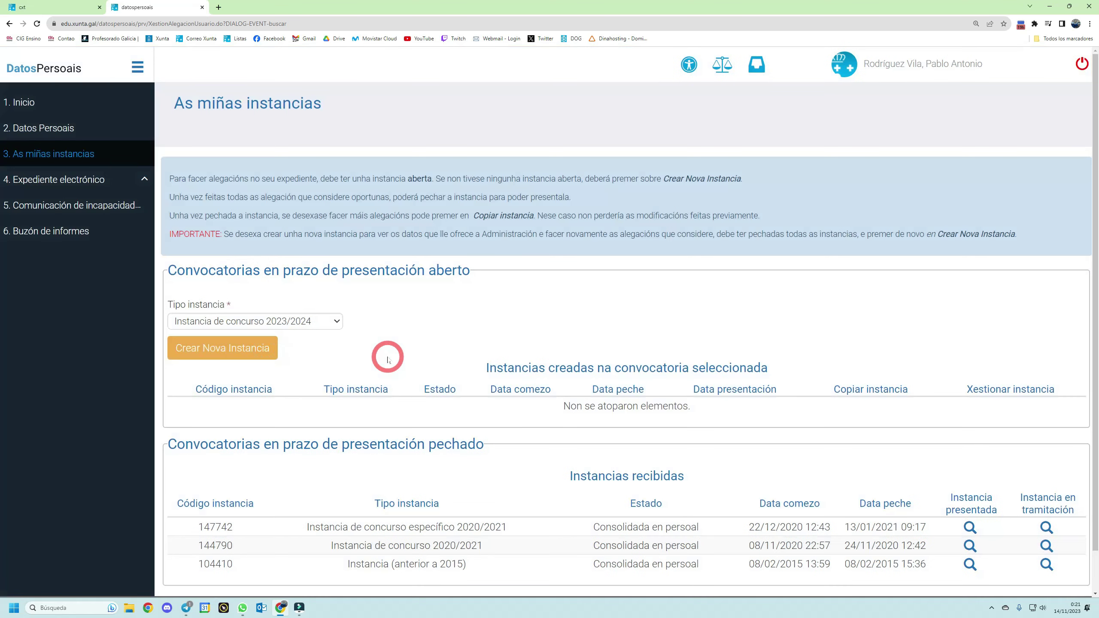
left_click(214, 352)
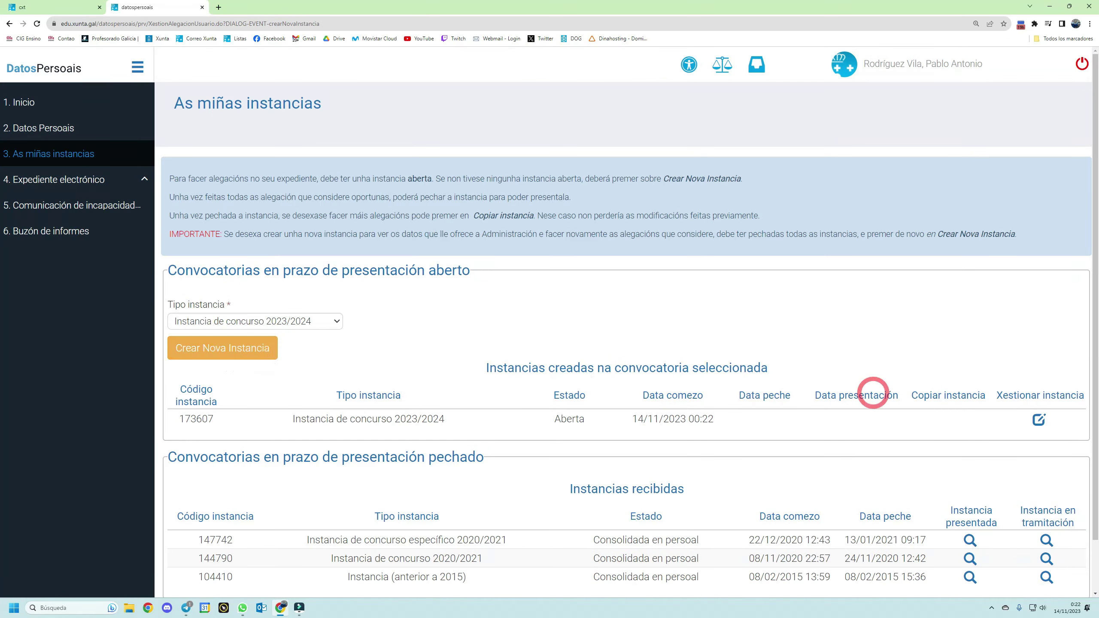
left_click(1038, 419)
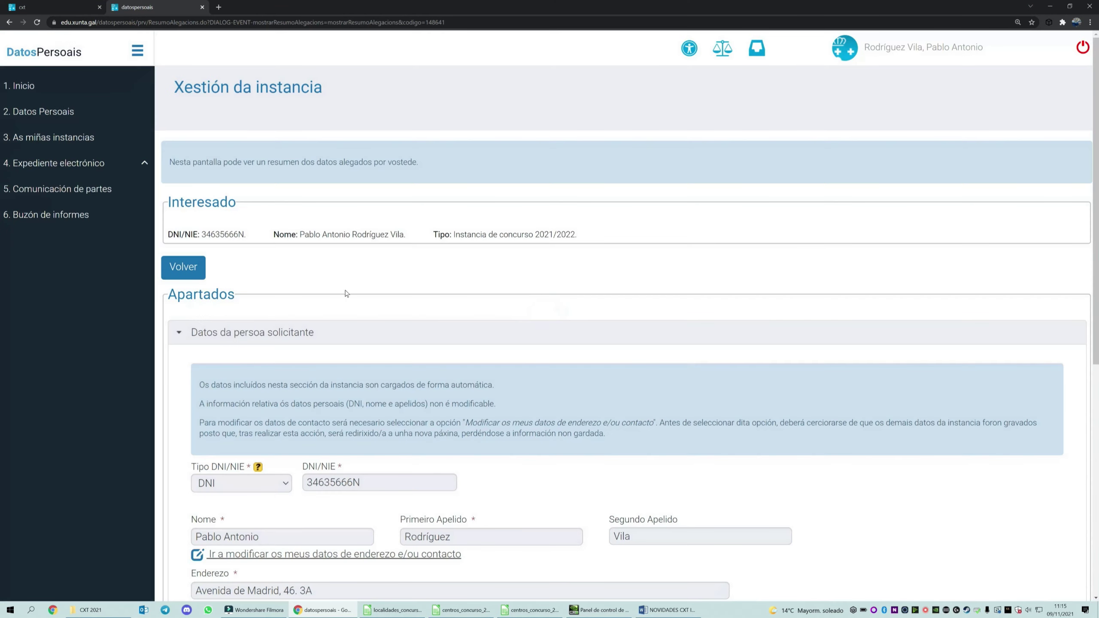
- Expand the notification data and the allegations summary of the instance
scroll(280, 288, "down", 5)
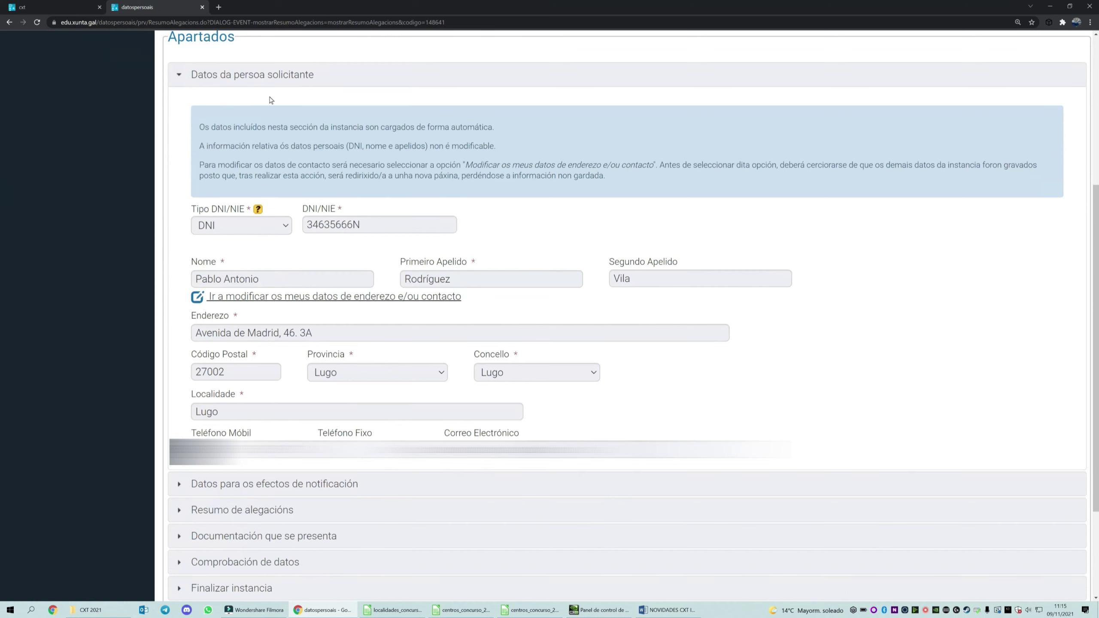
scroll(258, 476, "down", 3)
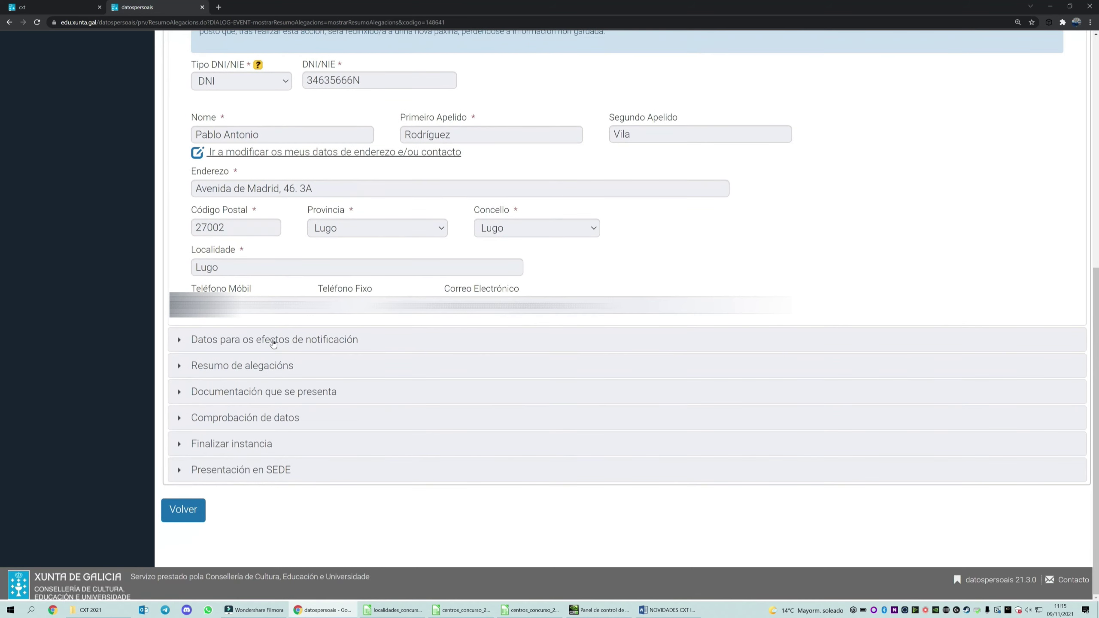
left_click(273, 342)
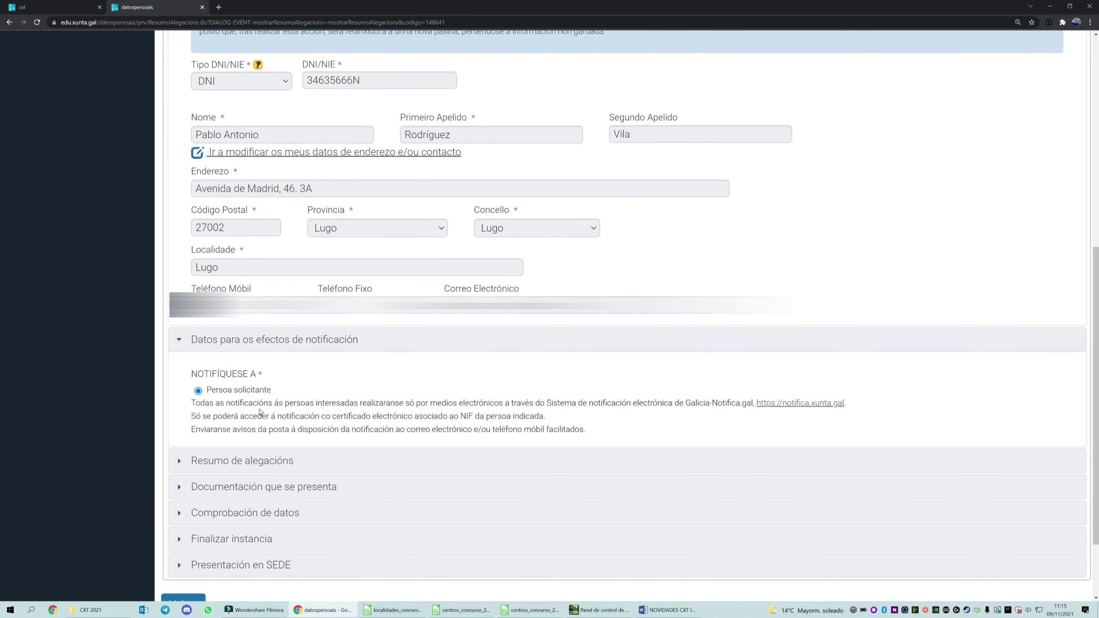
left_click(265, 461)
- Expand the empty Titulacións section and start making an allegation for it
scroll(266, 466, "down", 6)
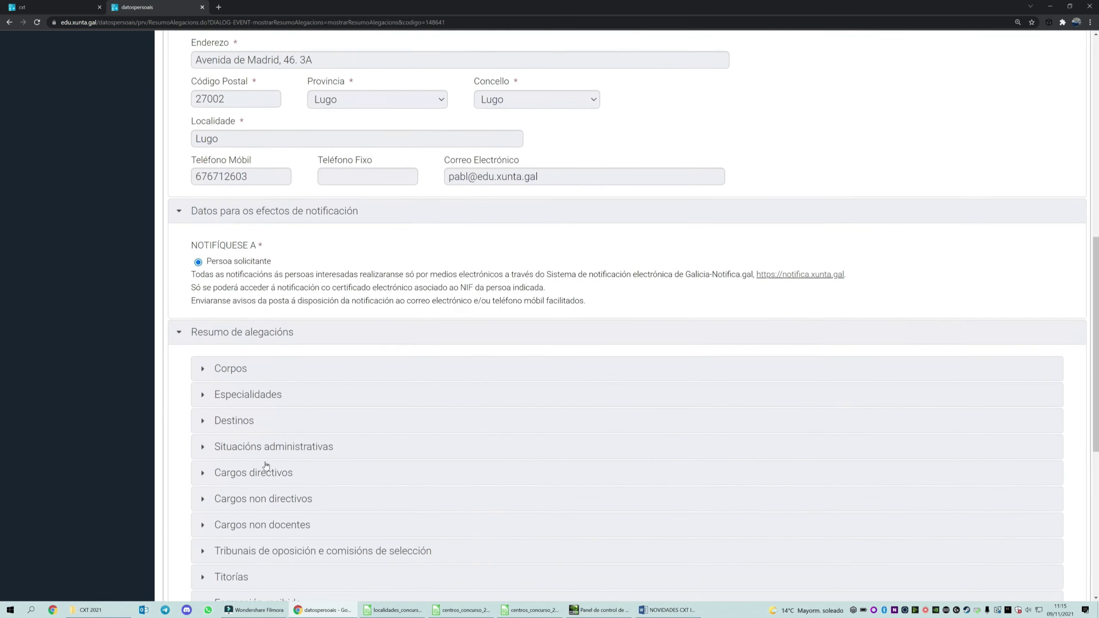
scroll(268, 465, "down", 1)
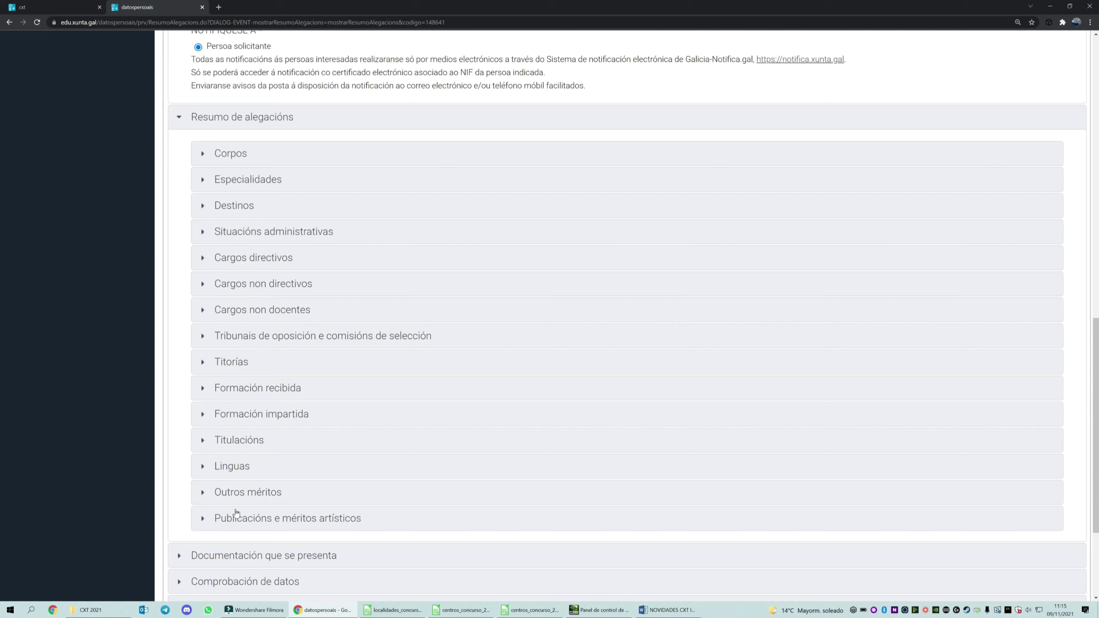
left_click(239, 441)
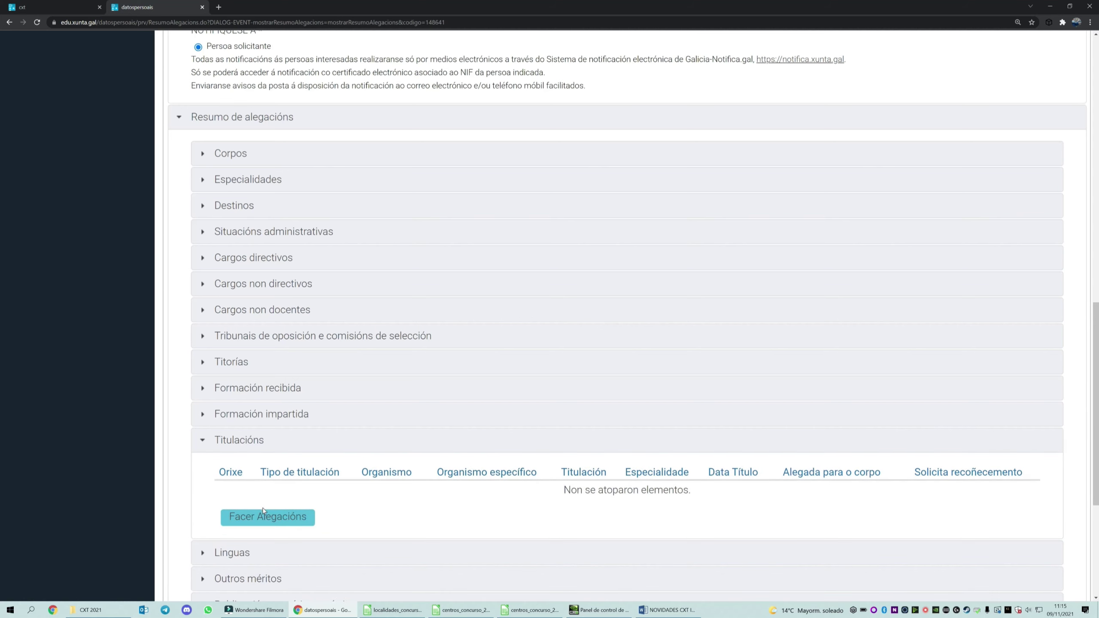
left_click(263, 512)
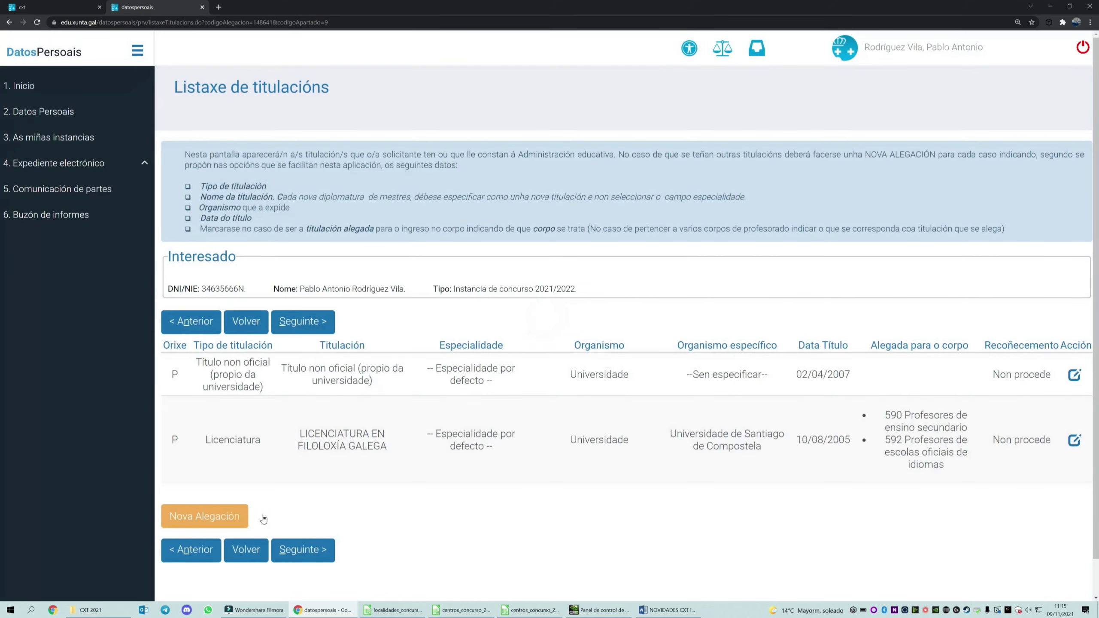
- Create the Certificado Nivel Avanzado C1 Galego allegation (EOI de Lugo) with C1 de galego.pdf and a description attached
left_click(245, 518)
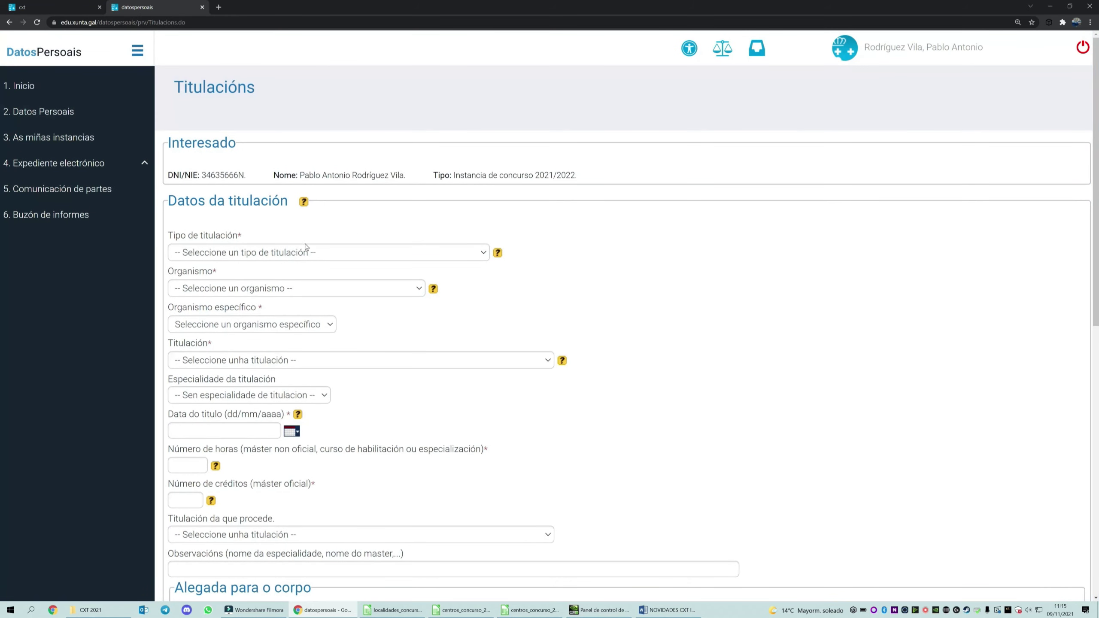
scroll(271, 355, "down", 9)
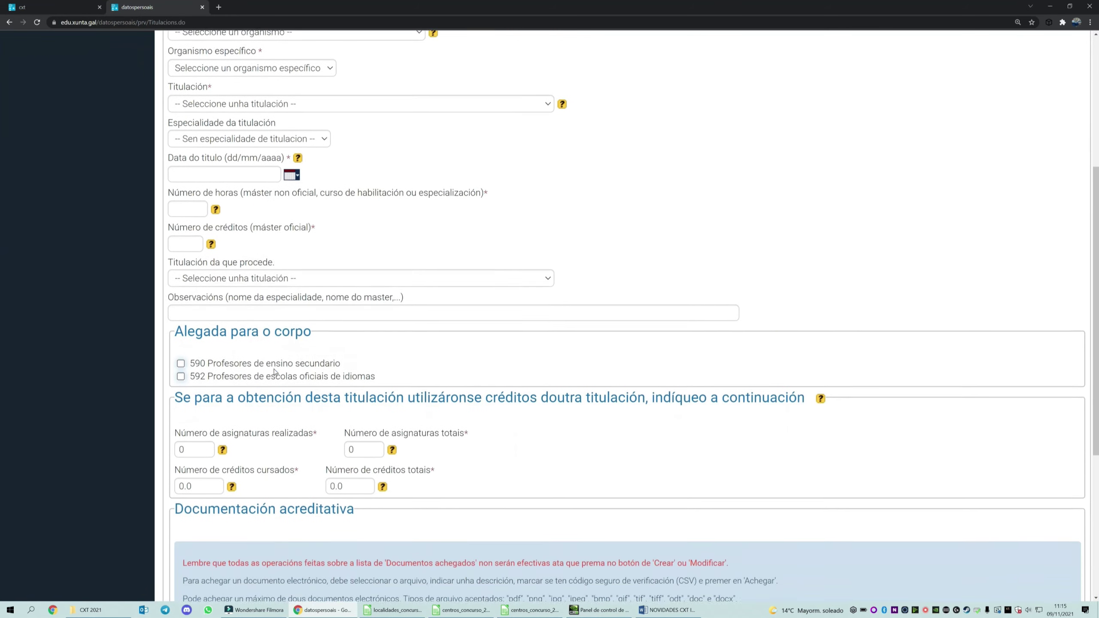
scroll(273, 372, "down", 4)
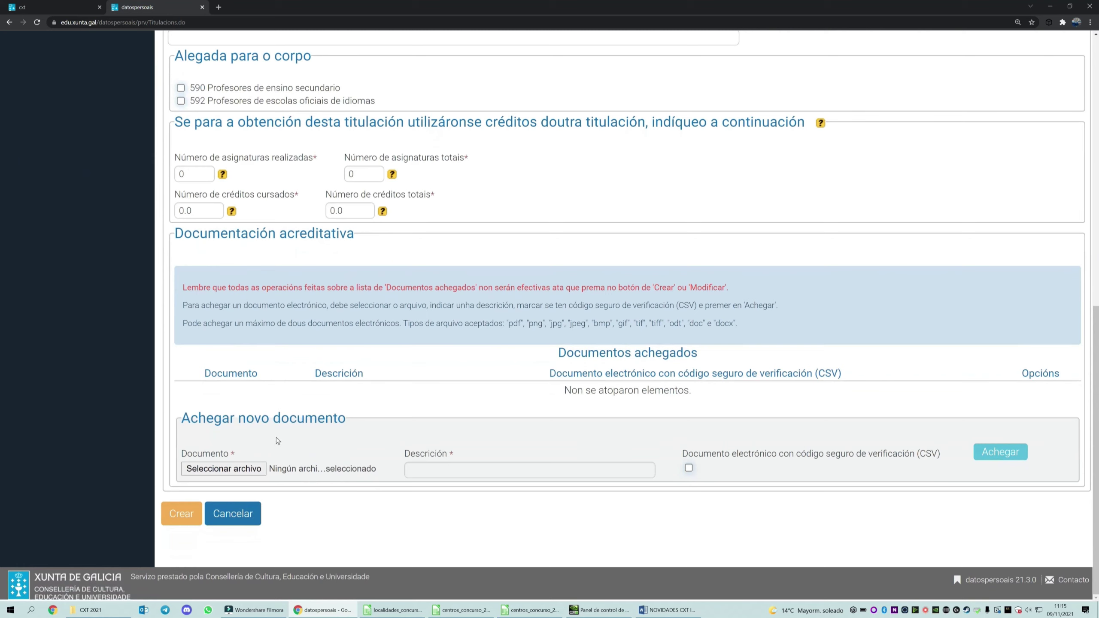
left_click(243, 470)
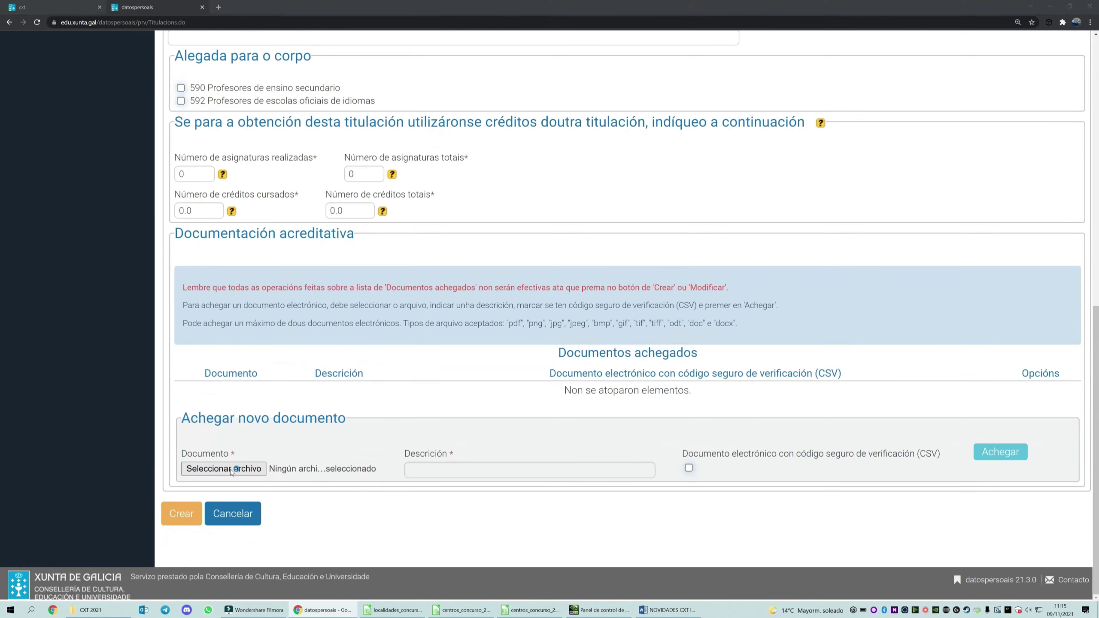
double_click(224, 142)
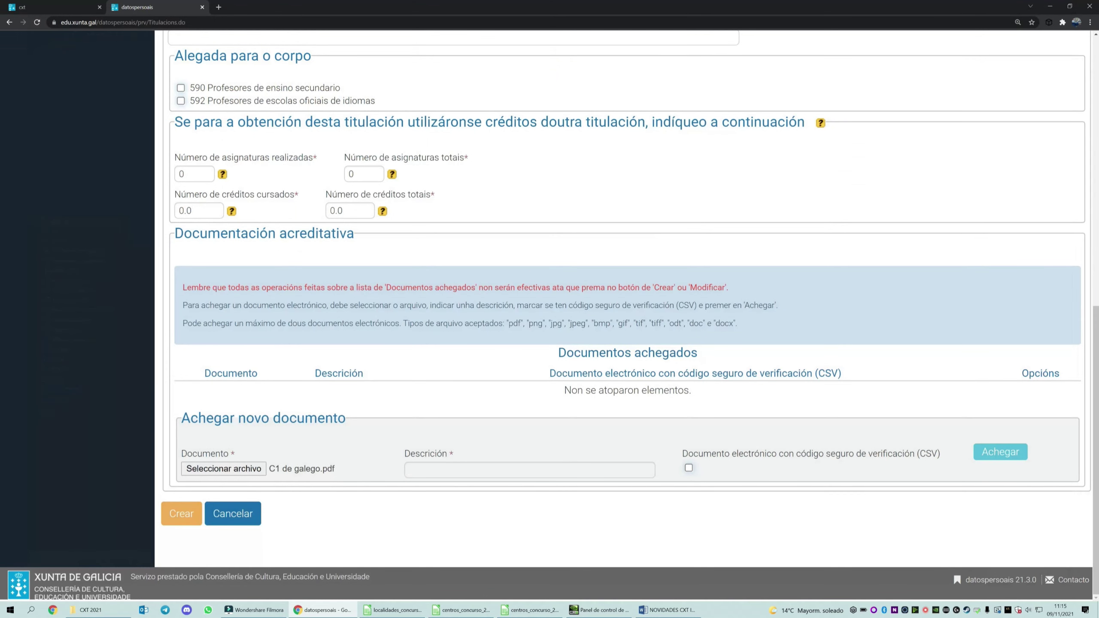
left_click(529, 469)
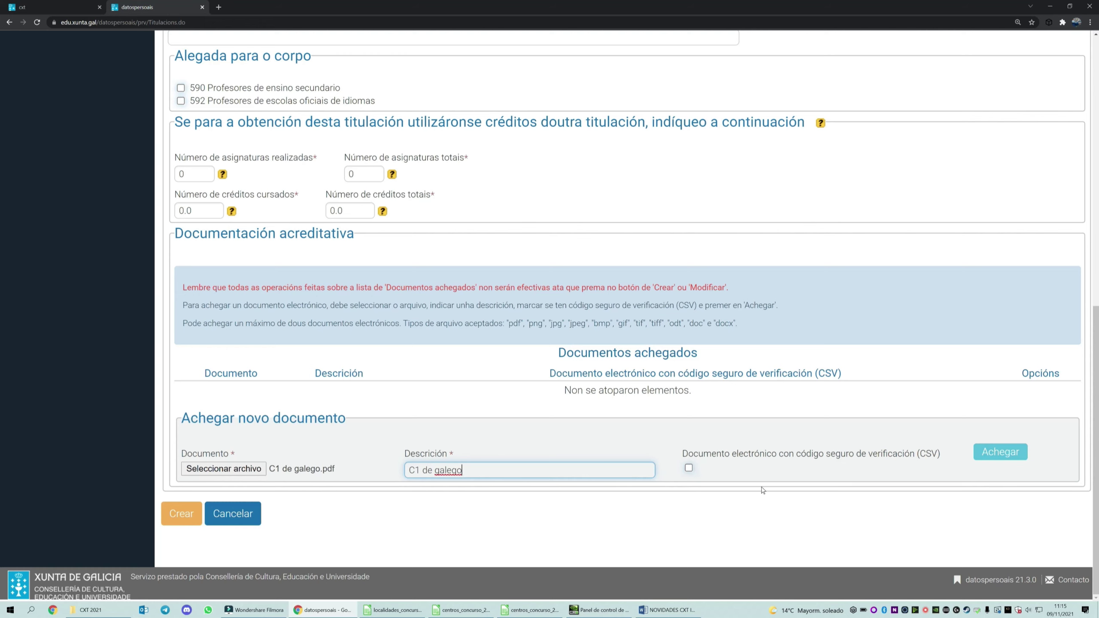
left_click(1005, 453)
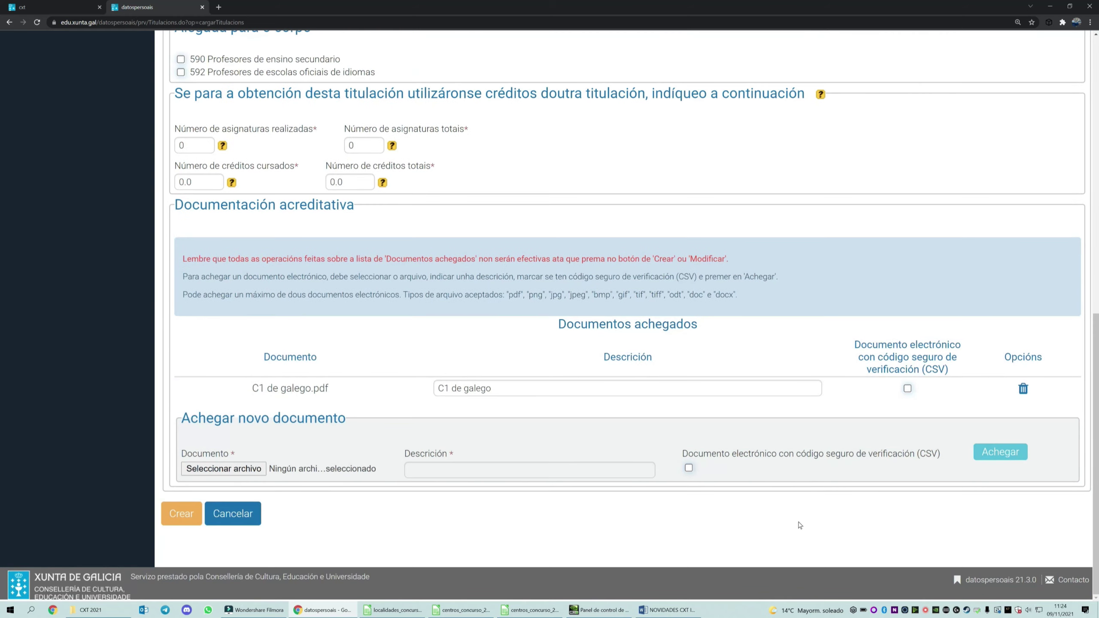
left_click(180, 513)
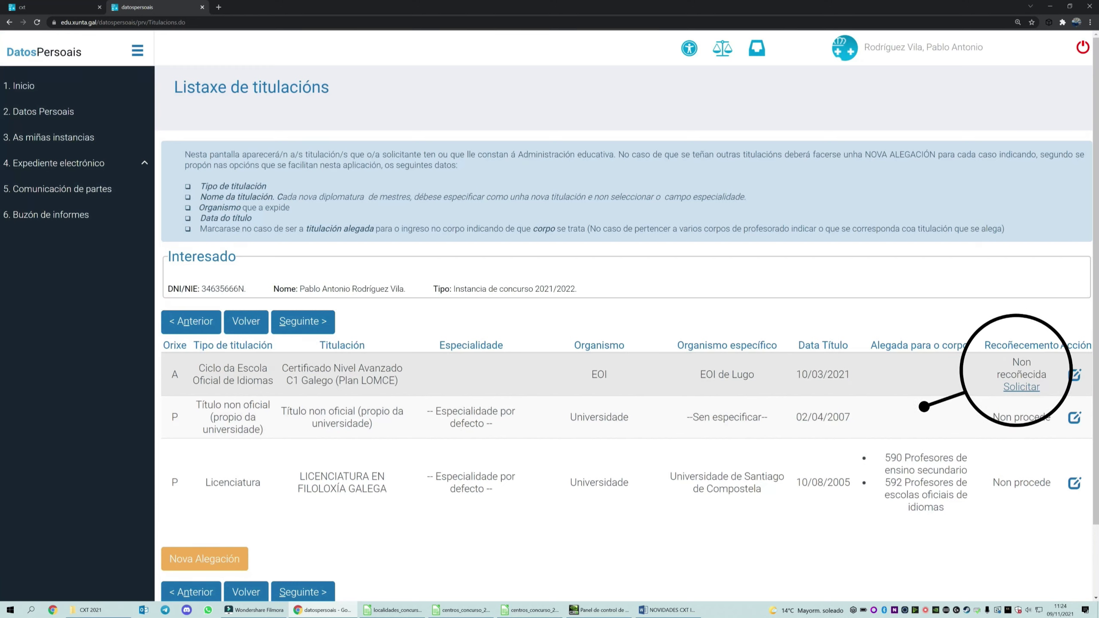
- Request recognition of the C1 Galego certificate, tick the titulacións proof document, and save
left_click(1026, 387)
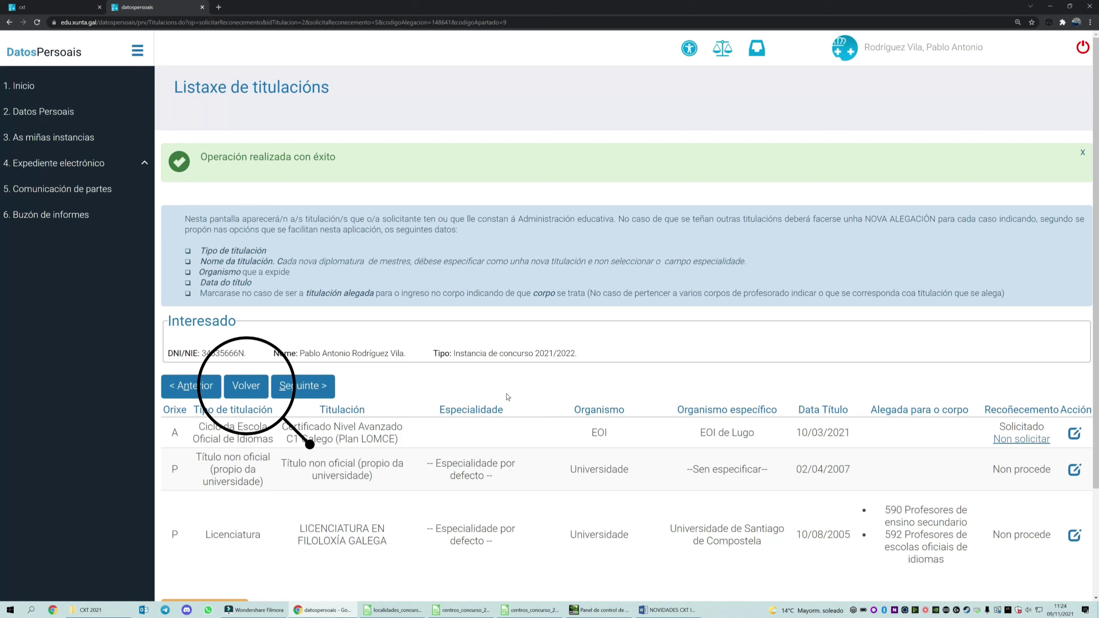
left_click(247, 388)
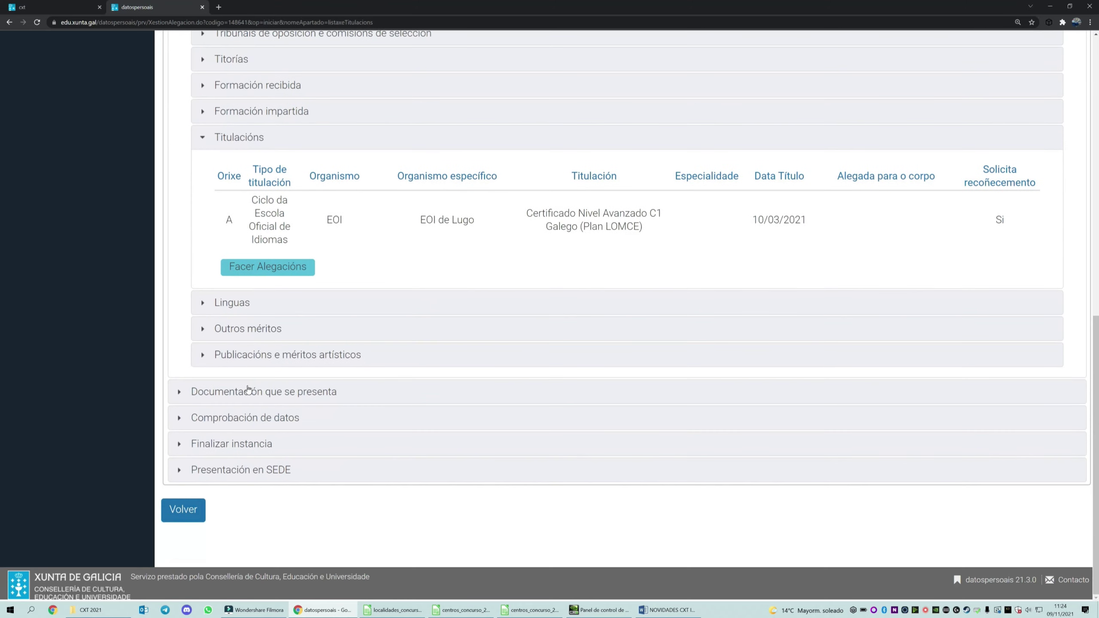
left_click(248, 388)
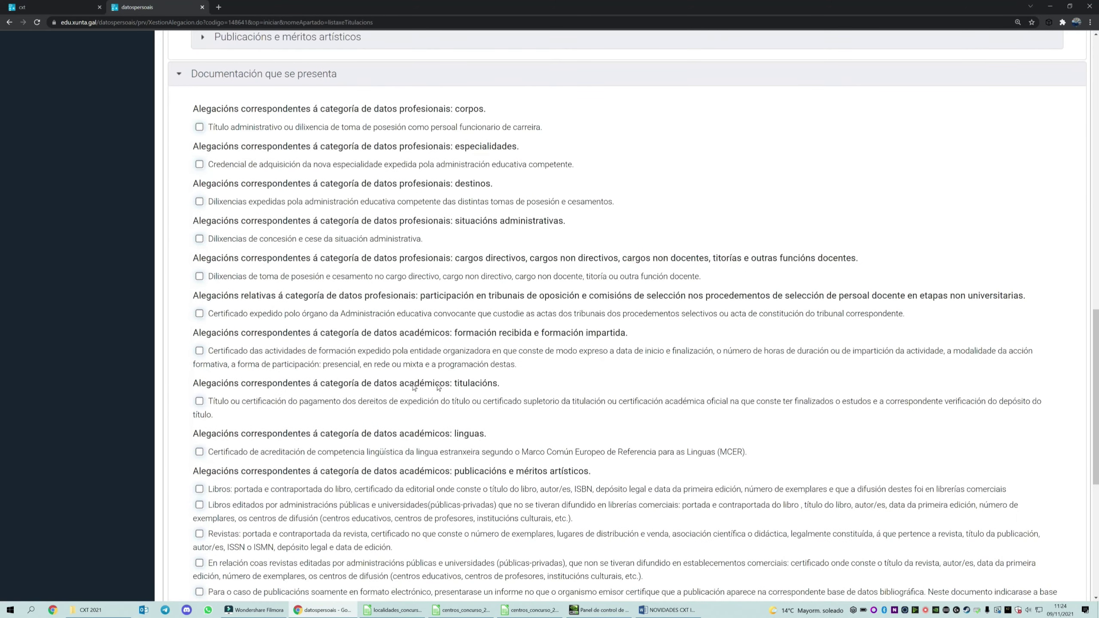
left_click_drag(501, 387, 454, 388)
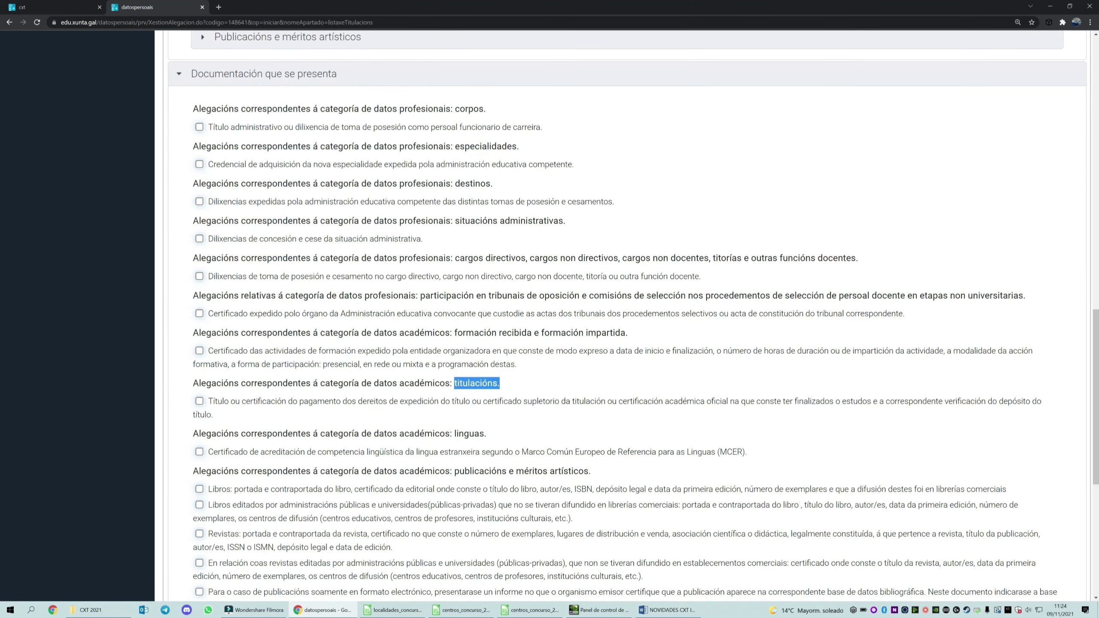
left_click(199, 401)
scroll(199, 402, "down", 6)
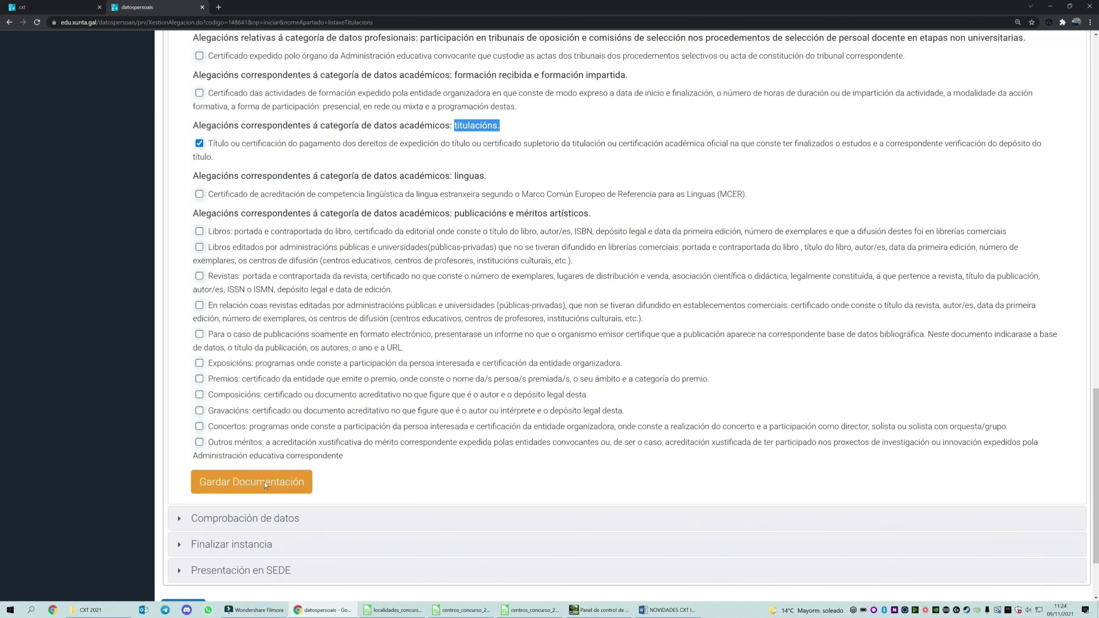
left_click(267, 479)
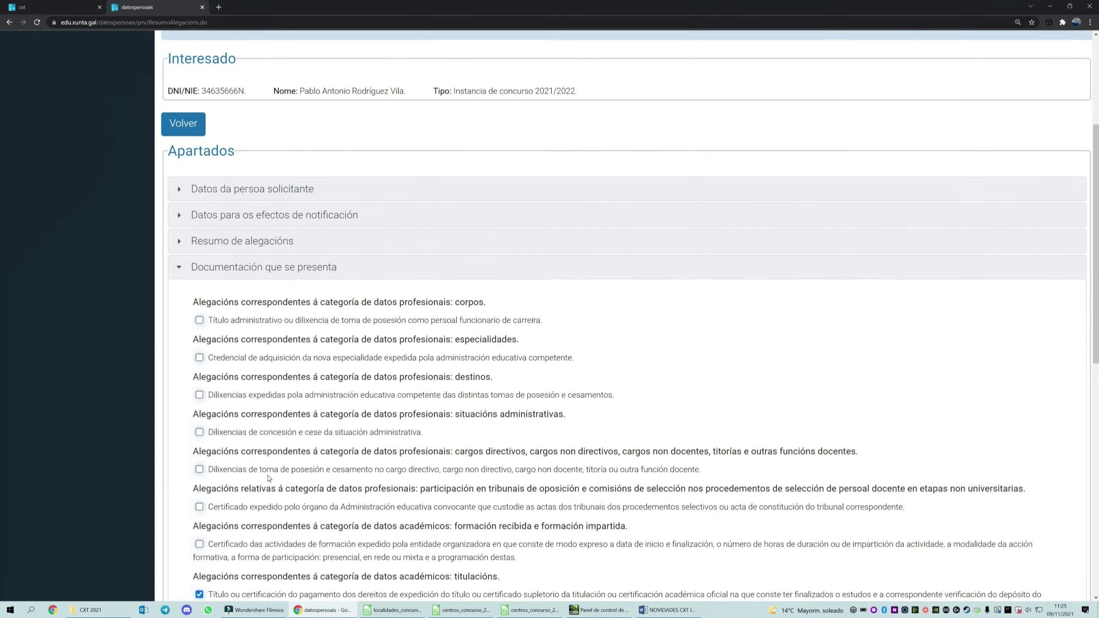
- Save the Comprobación de datos section and close the allegation instance, confirming with Aceptar
scroll(247, 522, "down", 8)
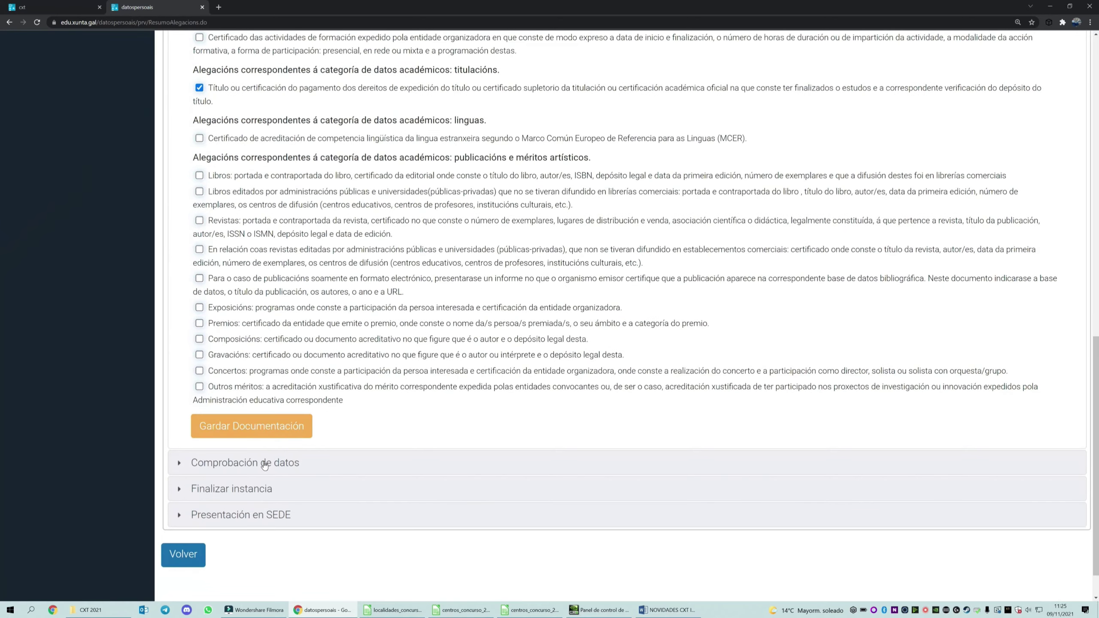
left_click(265, 463)
scroll(243, 489, "down", 4)
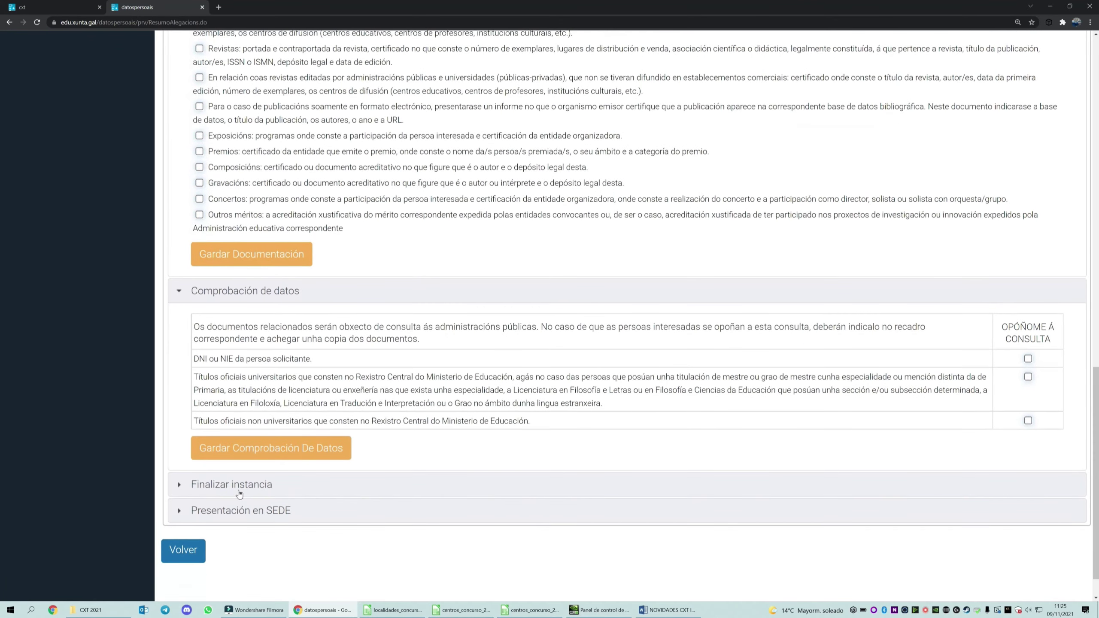
left_click(266, 463)
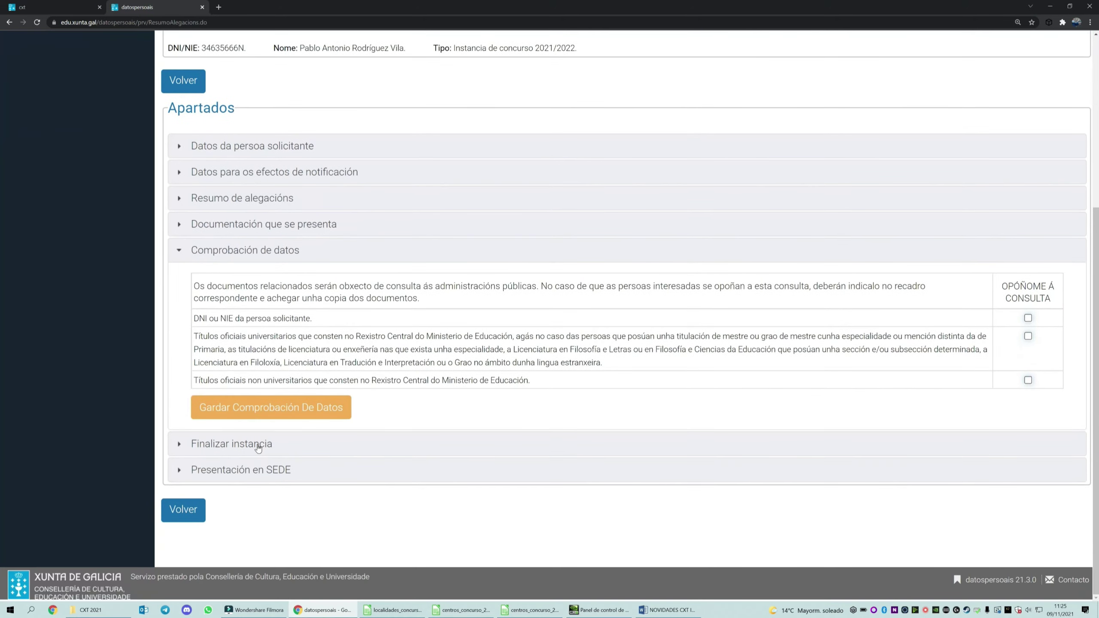
left_click(258, 445)
left_click(248, 465)
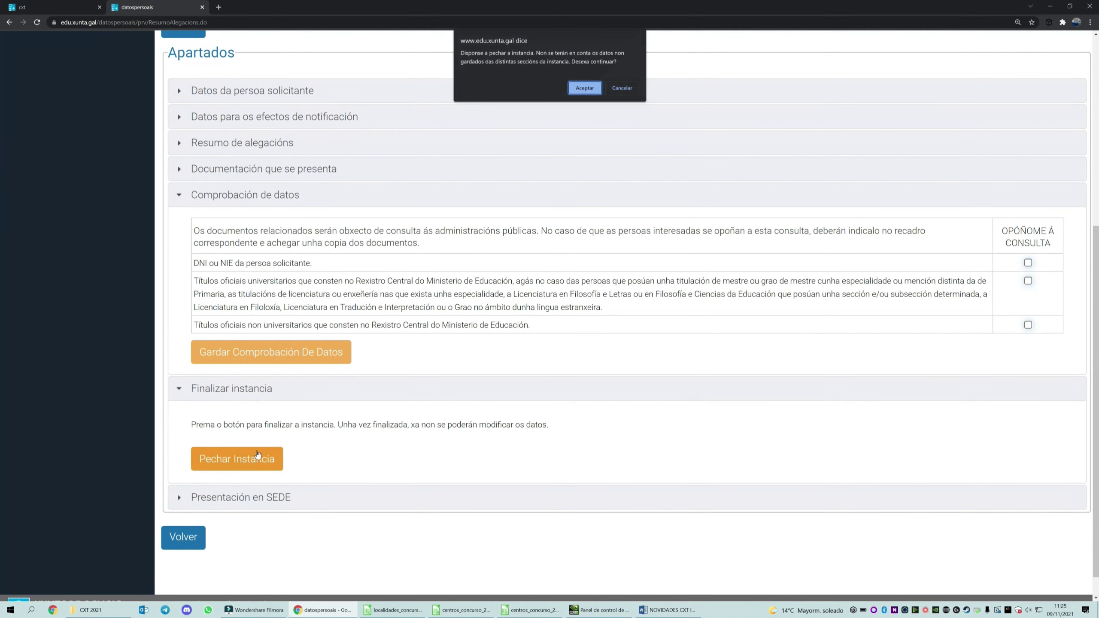
left_click(585, 88)
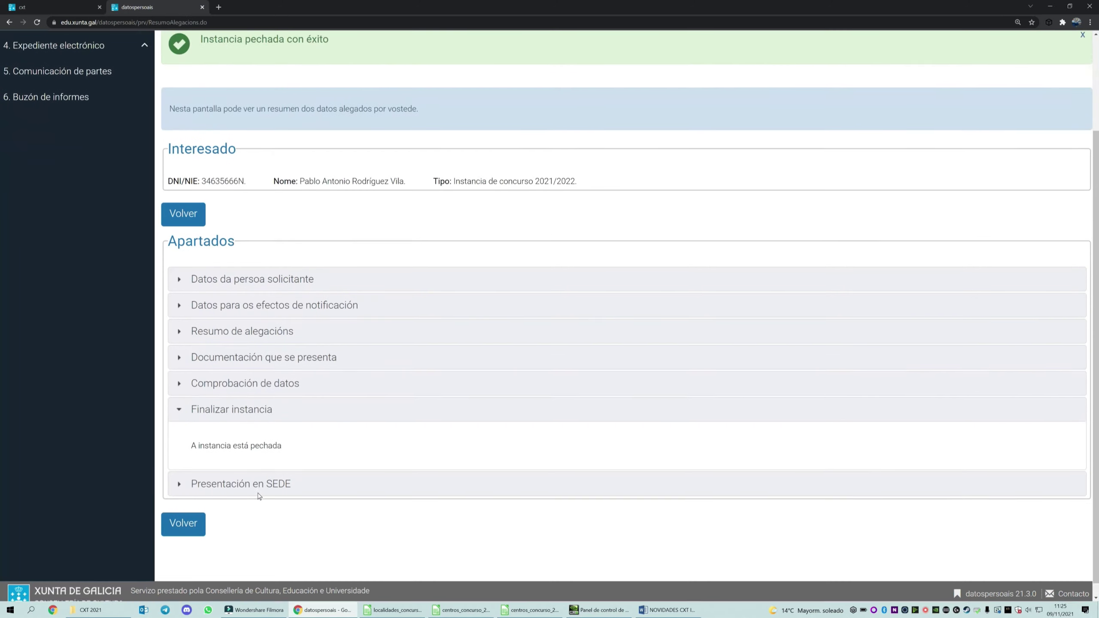
- Send the closed instance to the Sede Electrónica from Presentación en SEDE
scroll(259, 496, "down", 1)
left_click(260, 478)
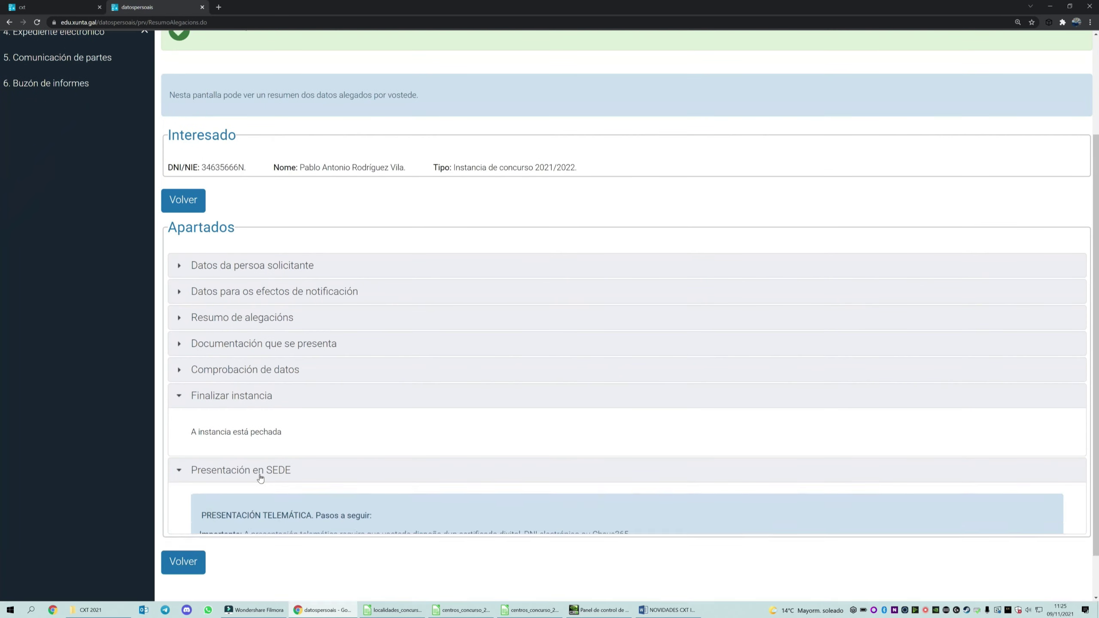
scroll(260, 477, "down", 2)
scroll(260, 478, "down", 2)
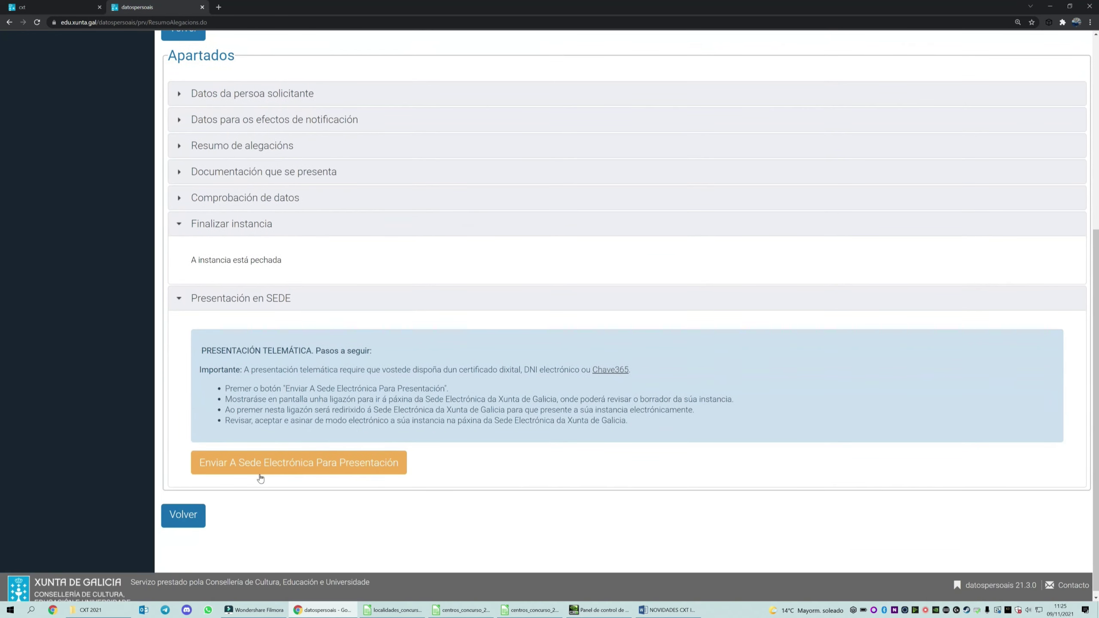
left_click(292, 469)
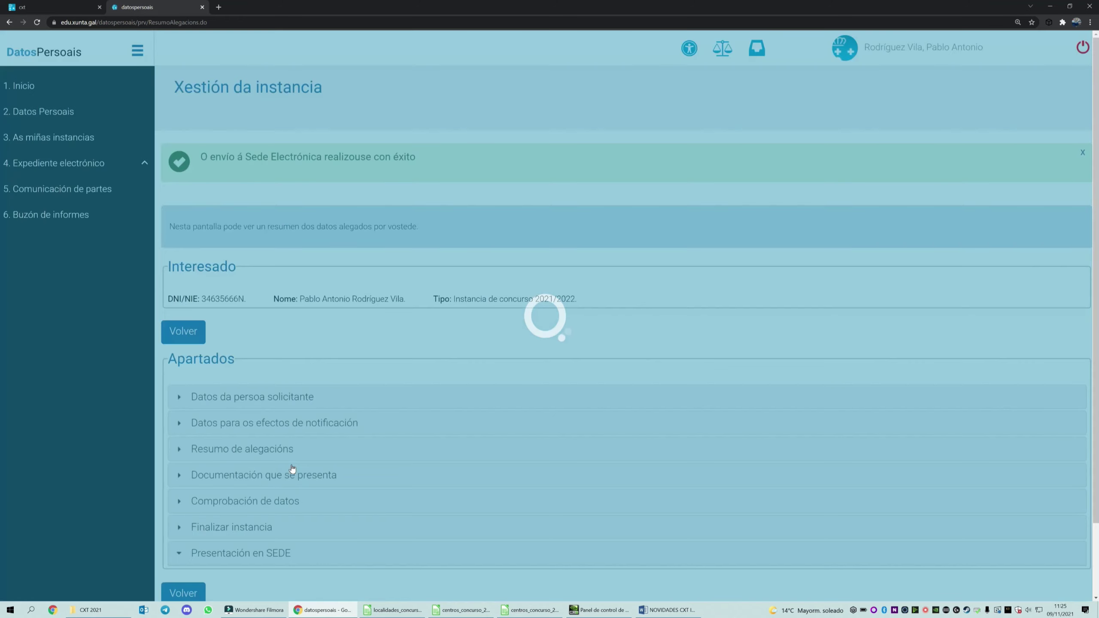
scroll(292, 469, "down", 6)
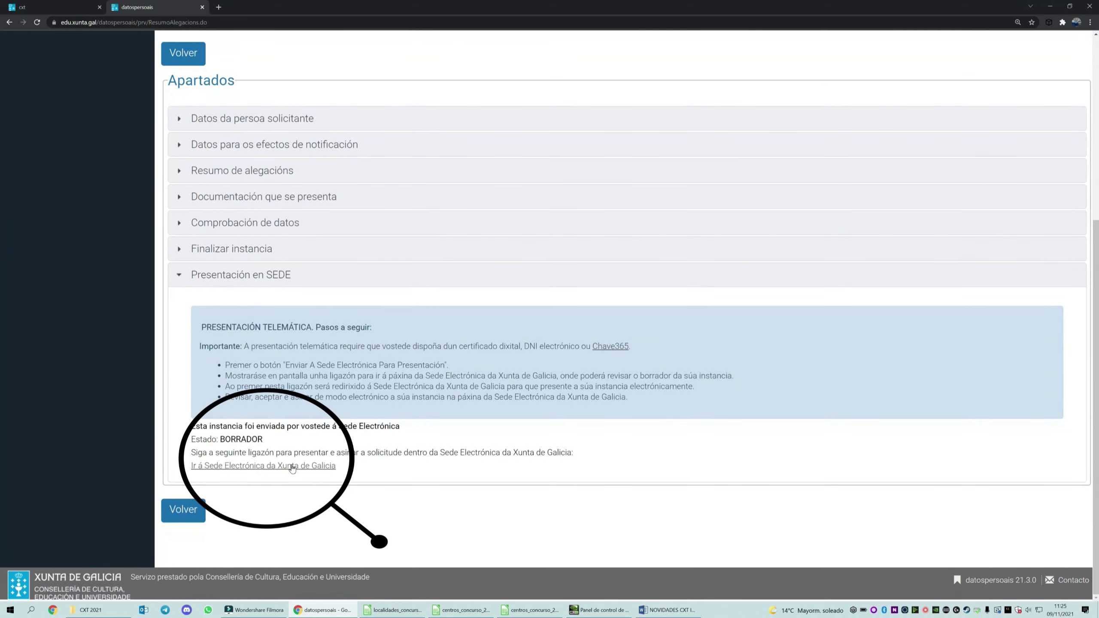
- Go to the Sede Electrónica and sign in with Chave365
left_click(293, 467)
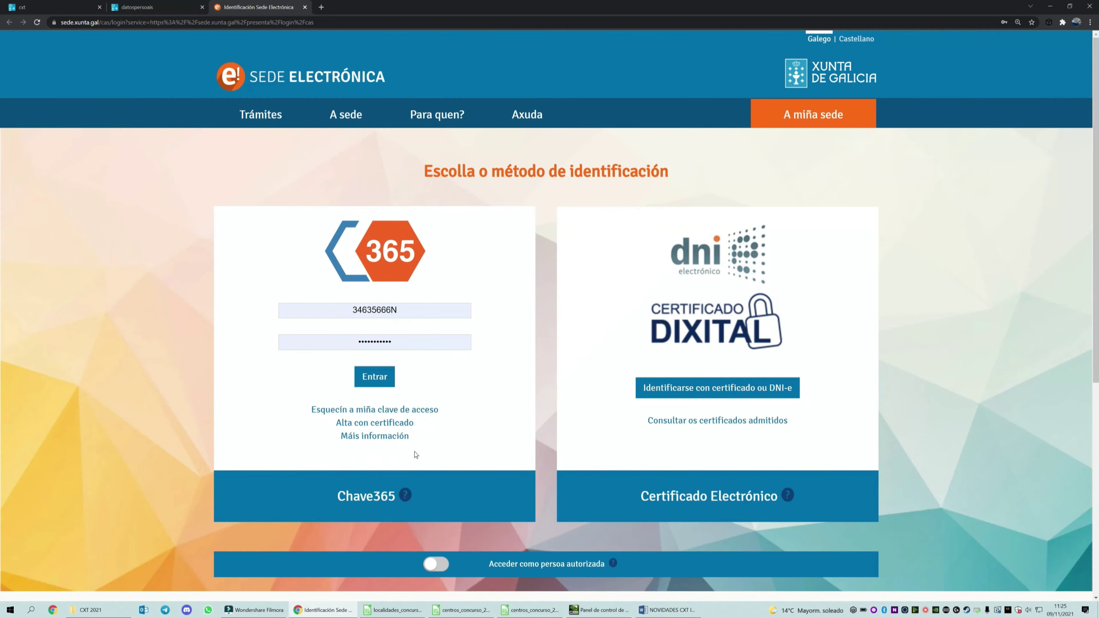
left_click(375, 378)
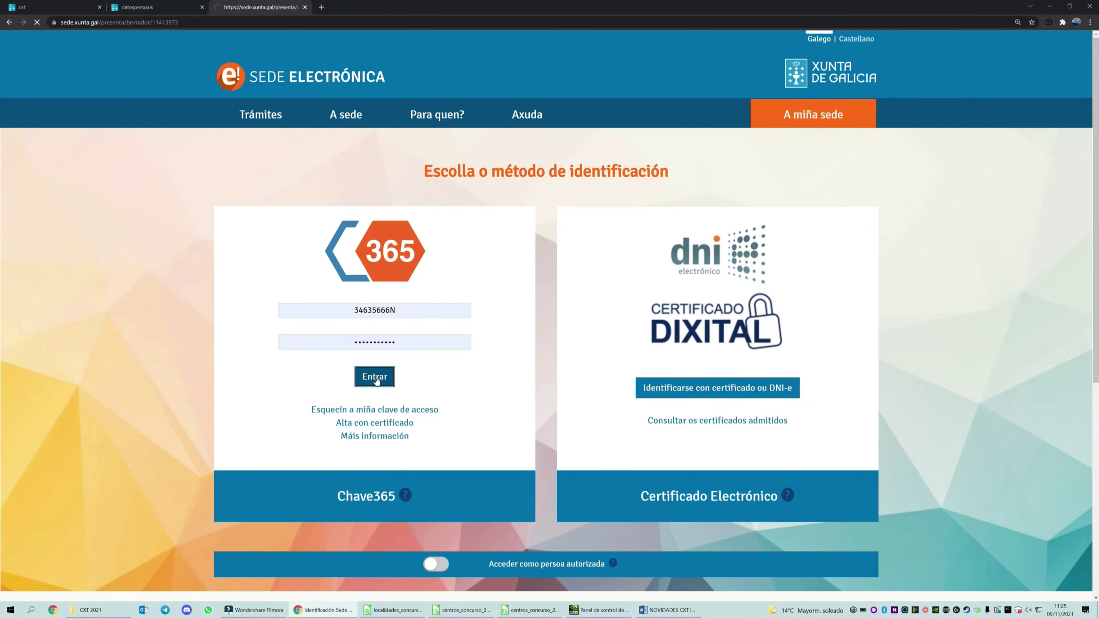
scroll(410, 369, "down", 5)
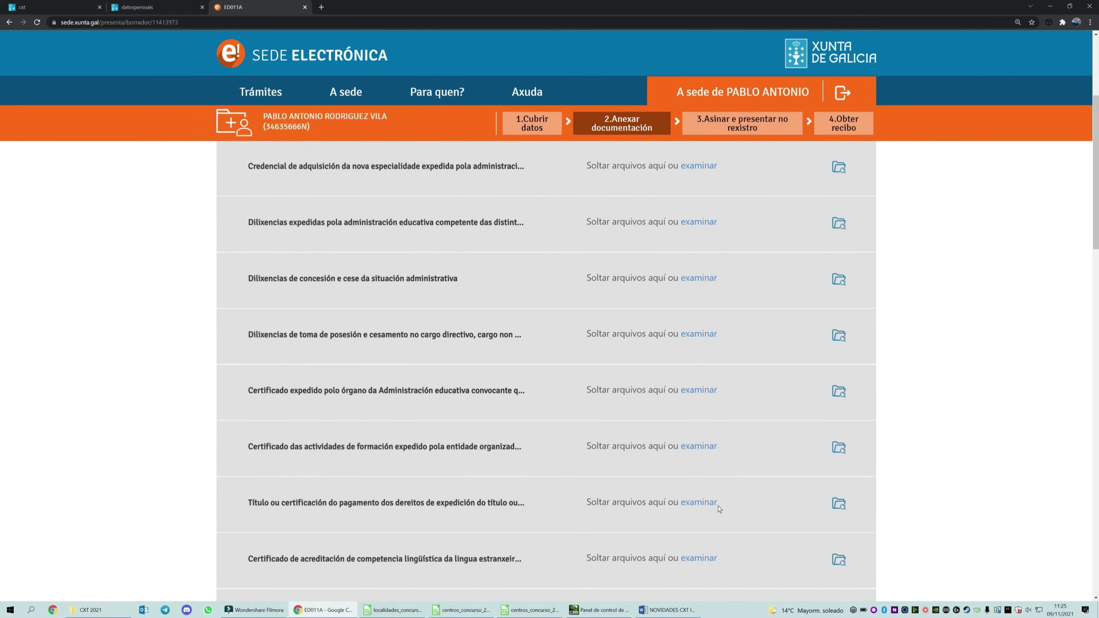
- Attach C1 de galego.pdf to the Título row, continue, and choose Asinar e enviar
left_click(699, 502)
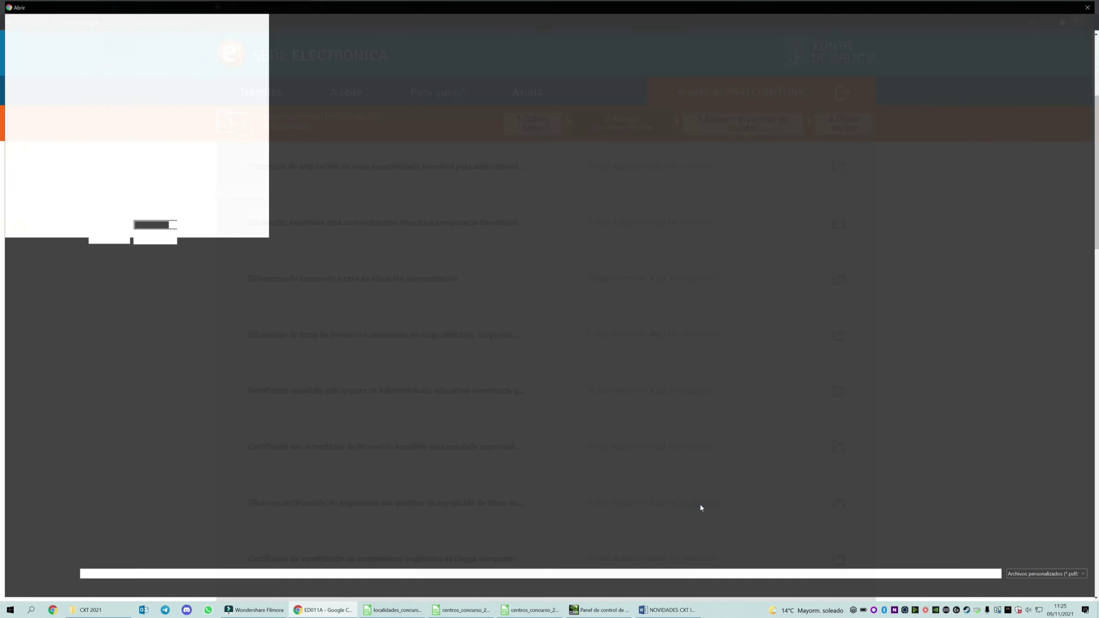
scroll(585, 470, "down", 10)
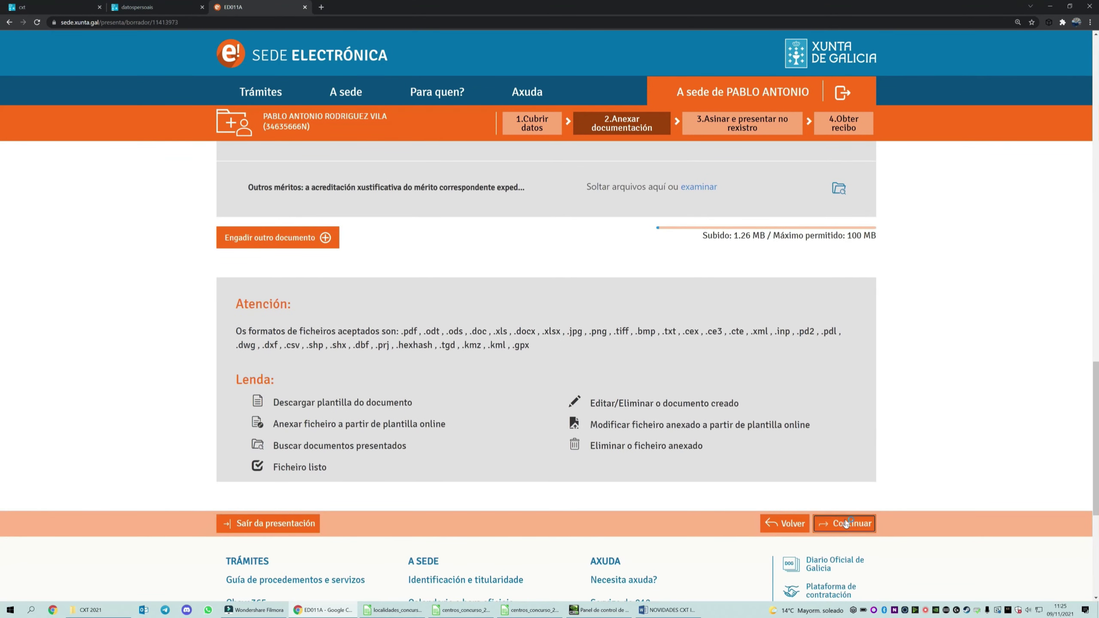
left_click(844, 522)
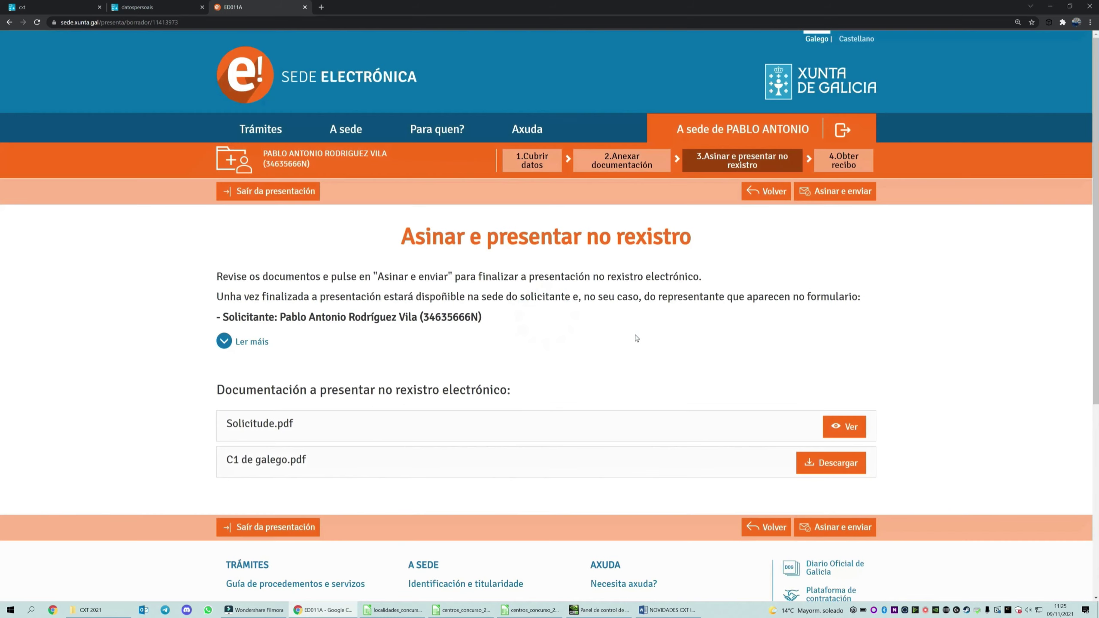
scroll(735, 368, "down", 3)
left_click(838, 399)
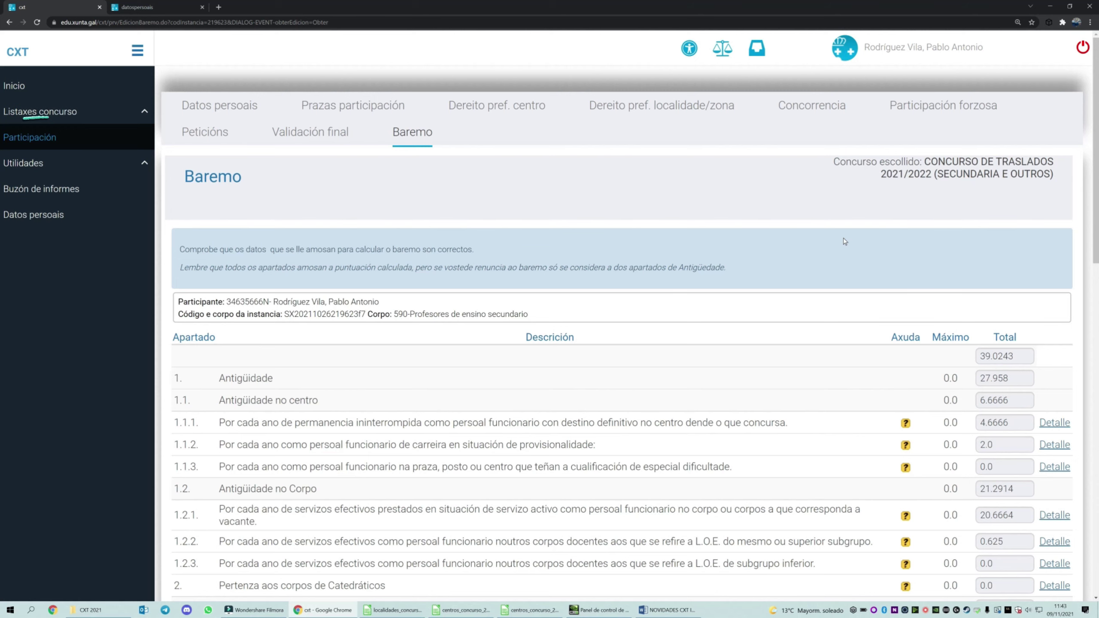
- Show and reload the As miñas instancias list from Participación
left_click(21, 140)
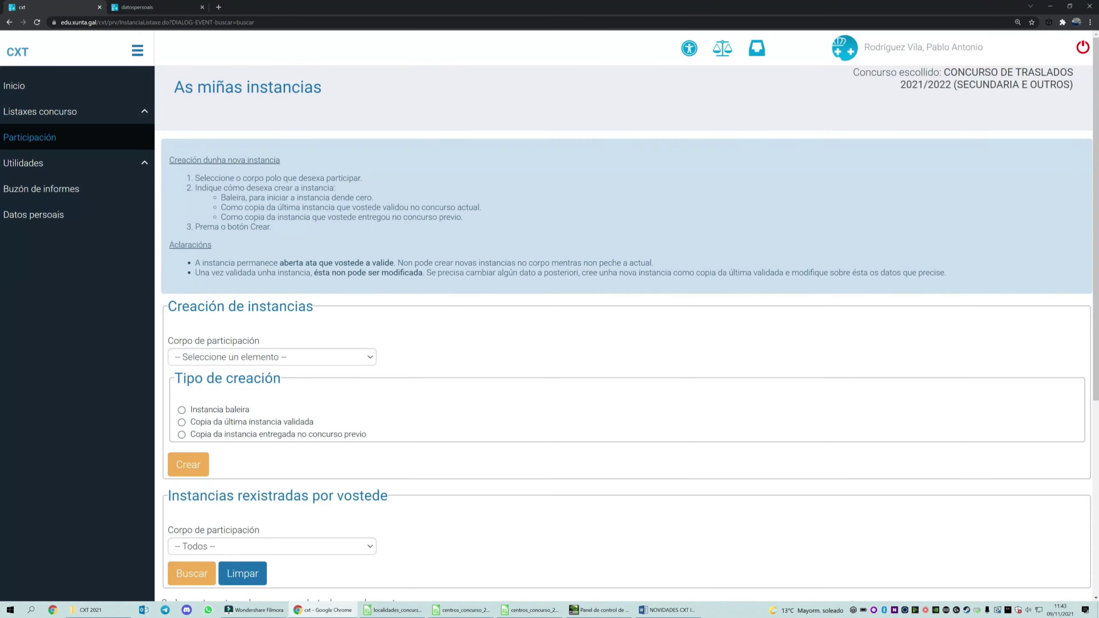
scroll(476, 342, "down", 5)
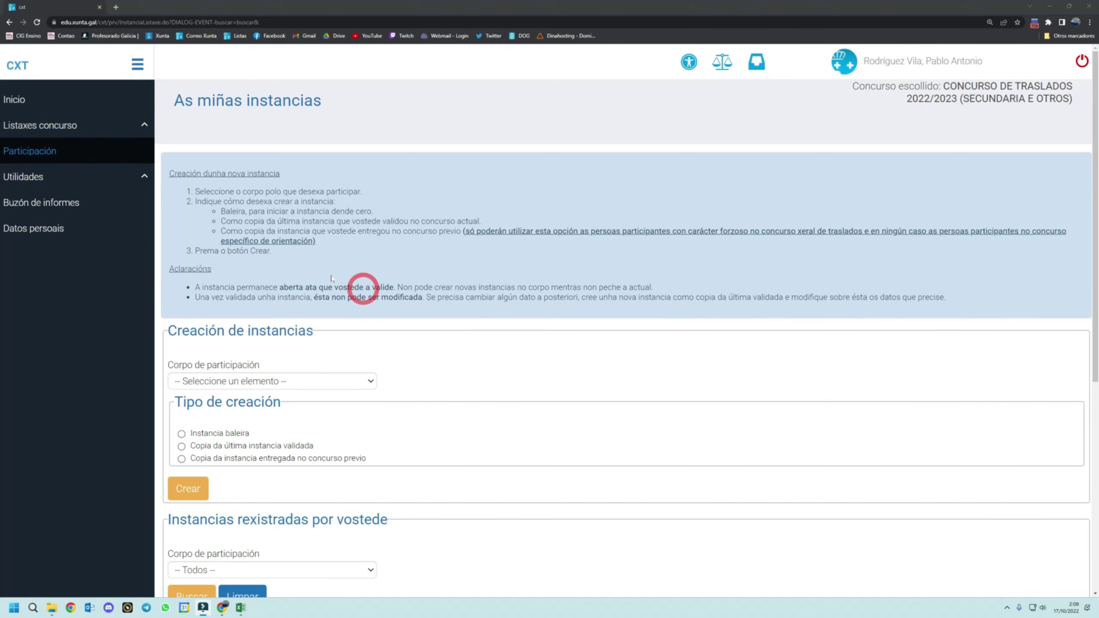
left_click(26, 150)
scroll(508, 427, "down", 7)
- Validate the 590 instance under Validación final, send it to the Sede, and follow the Sede link
left_click(938, 378)
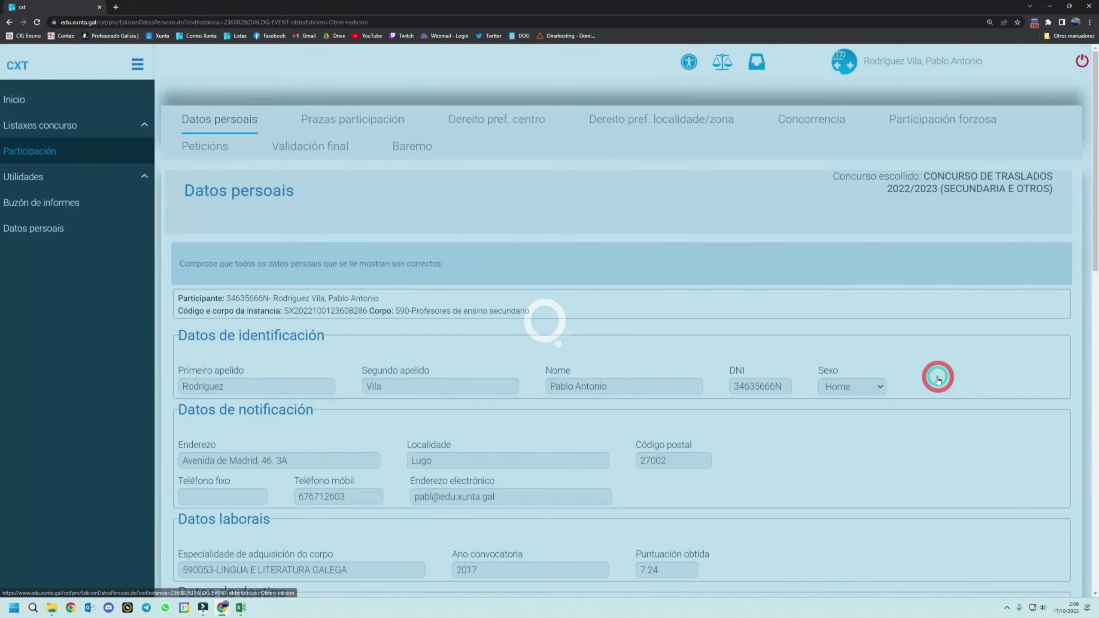
left_click(312, 147)
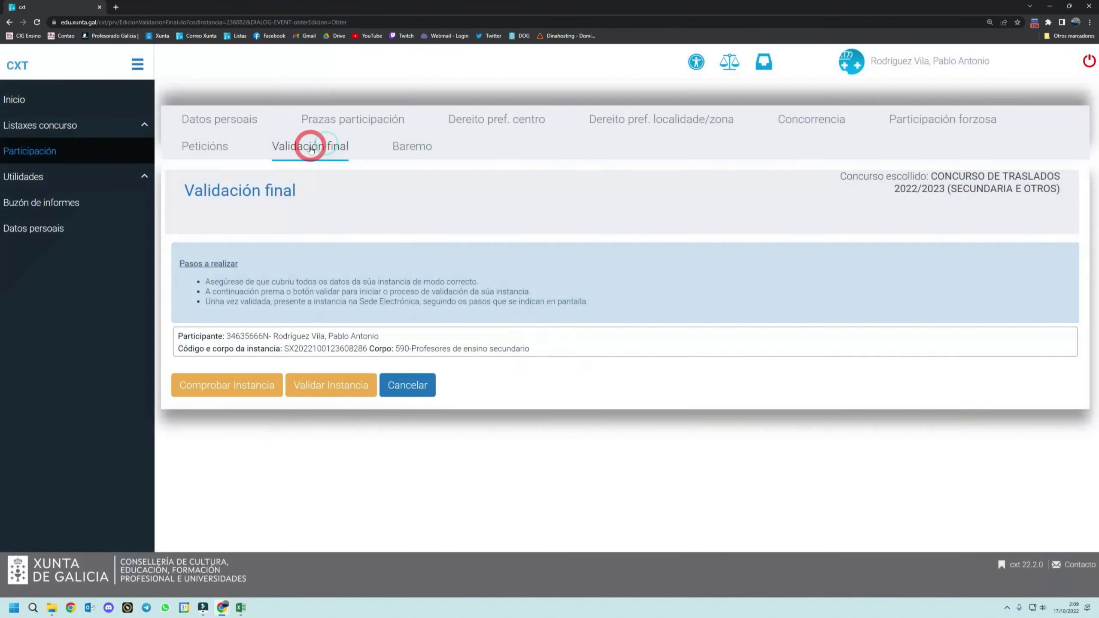
left_click(326, 390)
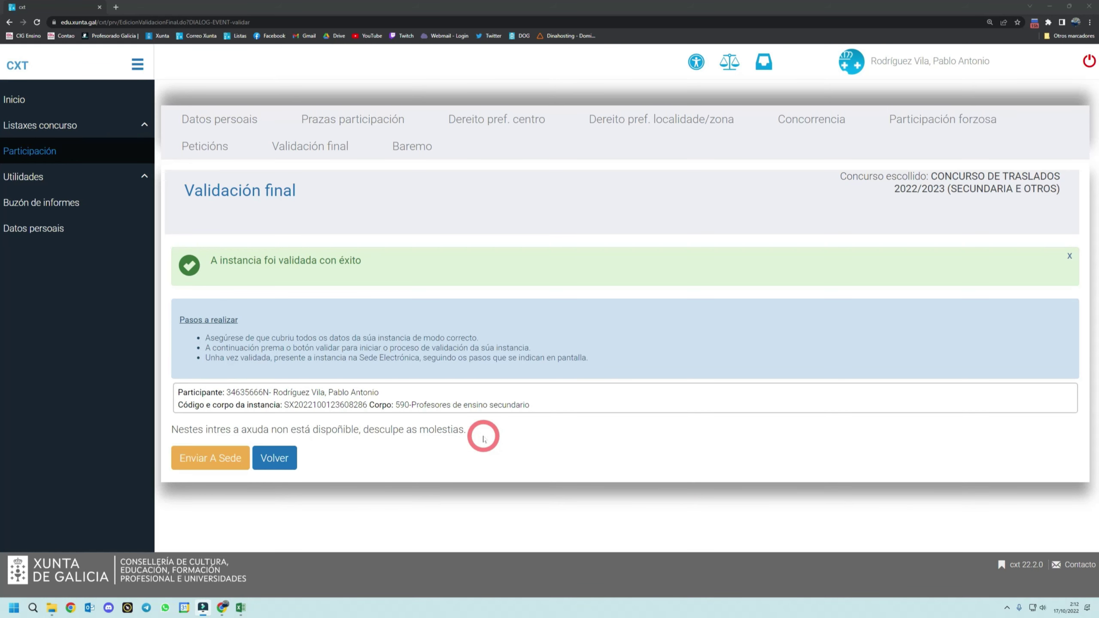
left_click(204, 458)
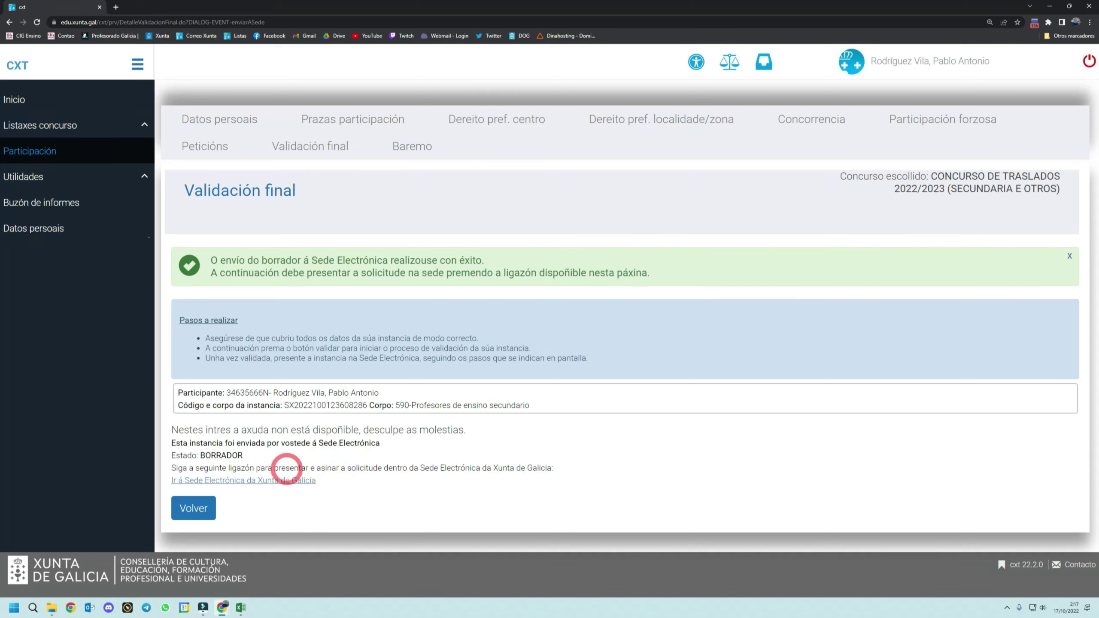
left_click(256, 481)
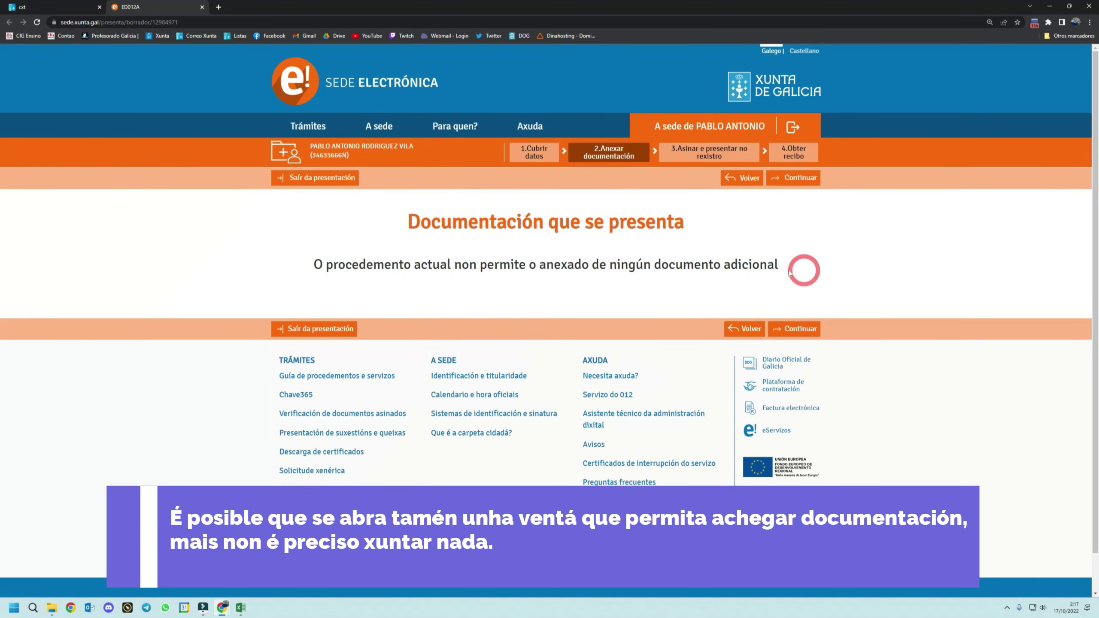
- Continue to signing, view Solicitude.pdf, choose Asinar e enviar, and focus the signature key field
left_click(796, 328)
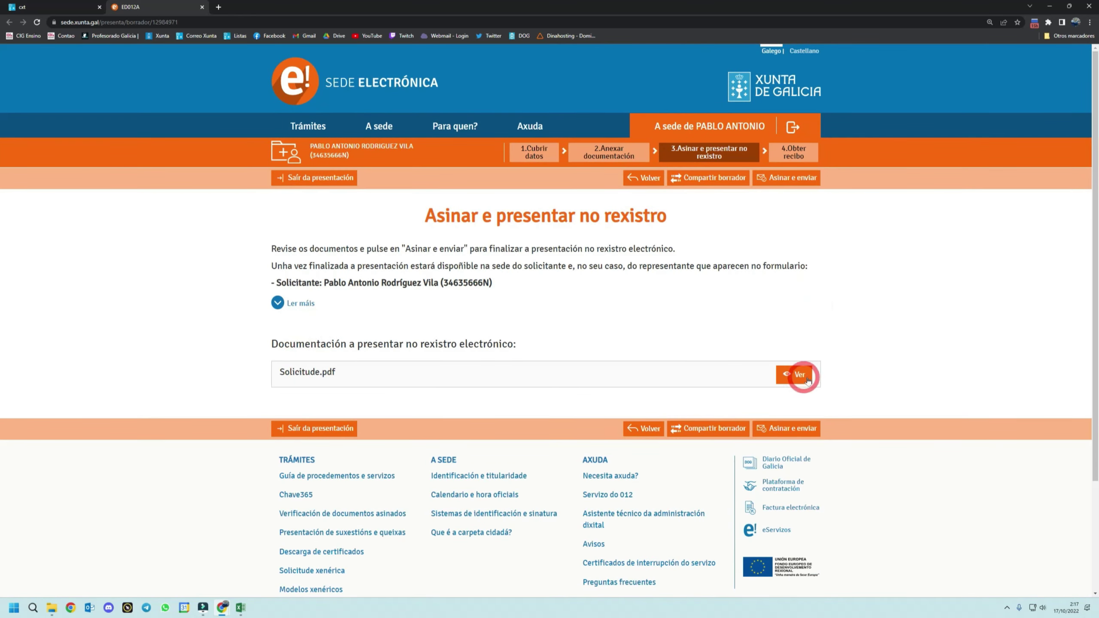
left_click(798, 377)
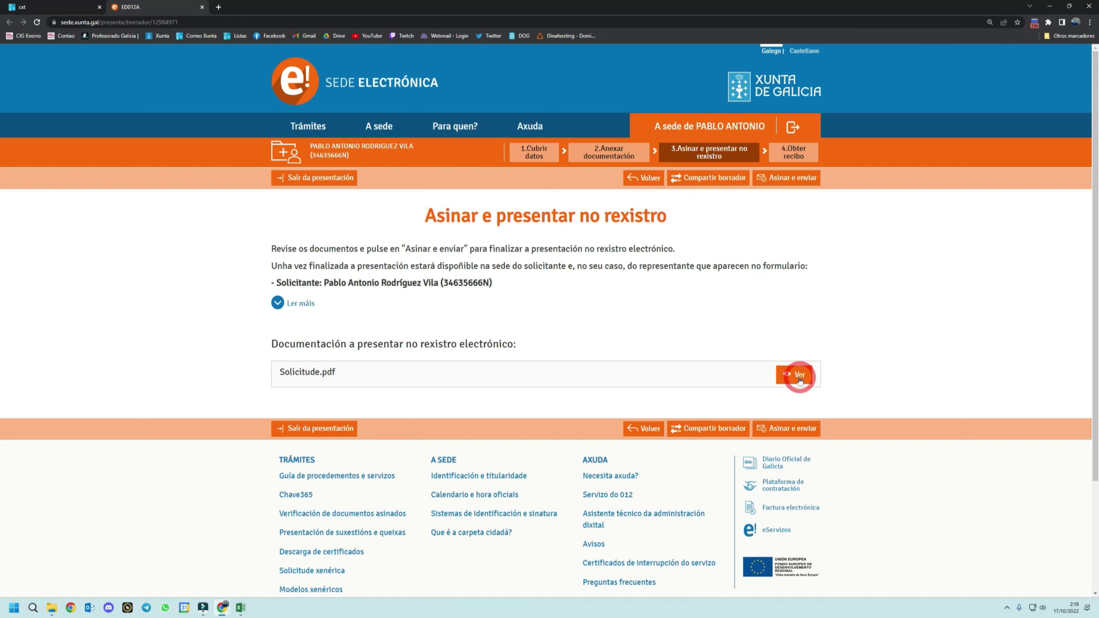
left_click(789, 428)
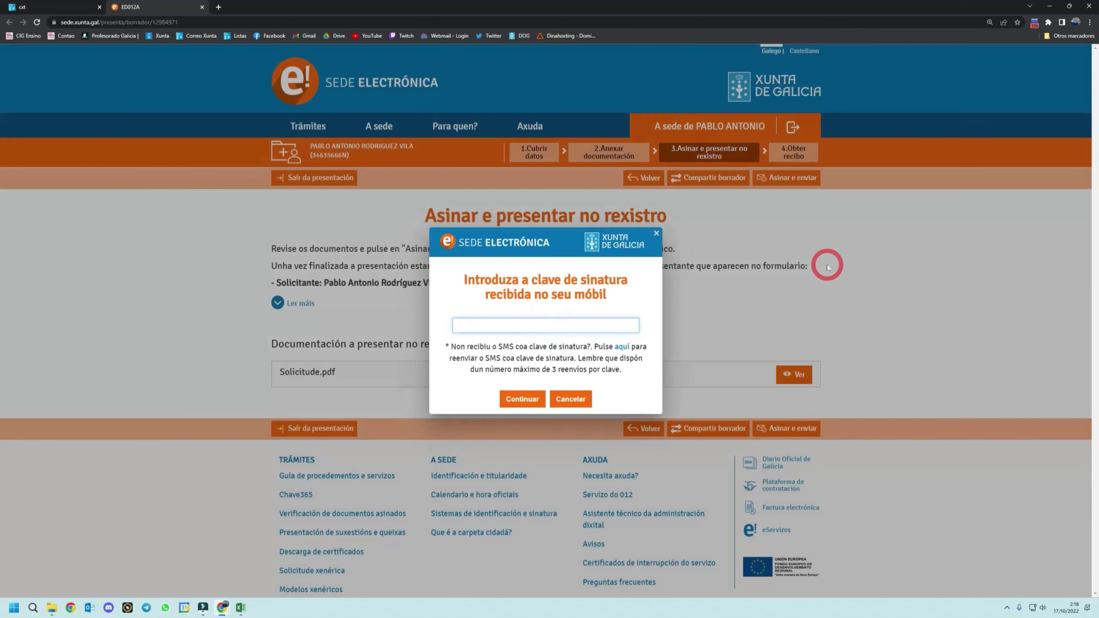
left_click(510, 325)
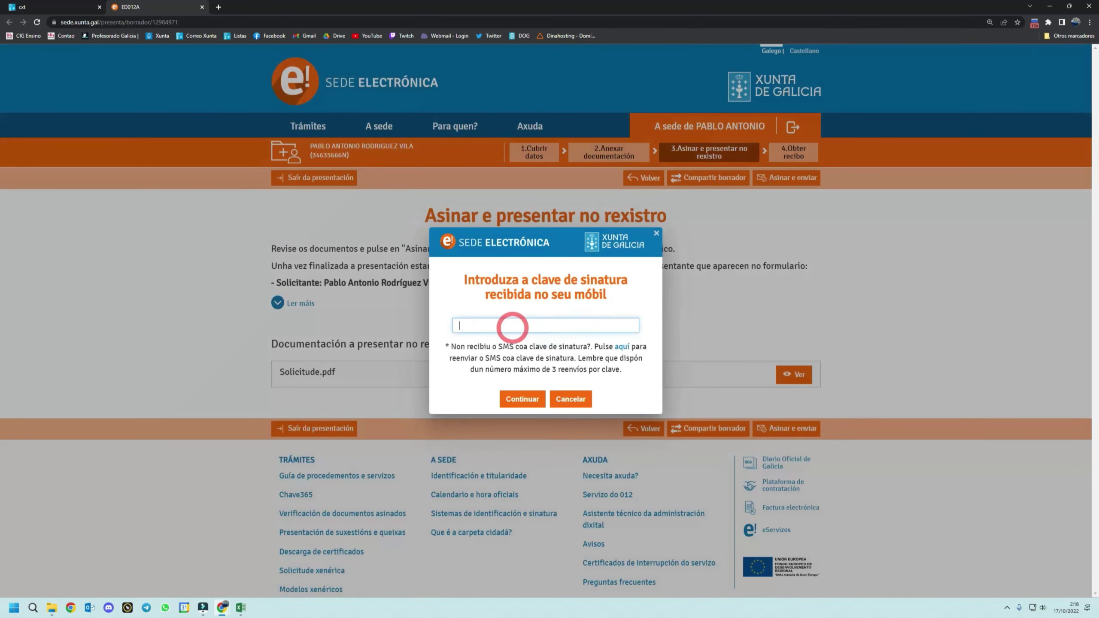